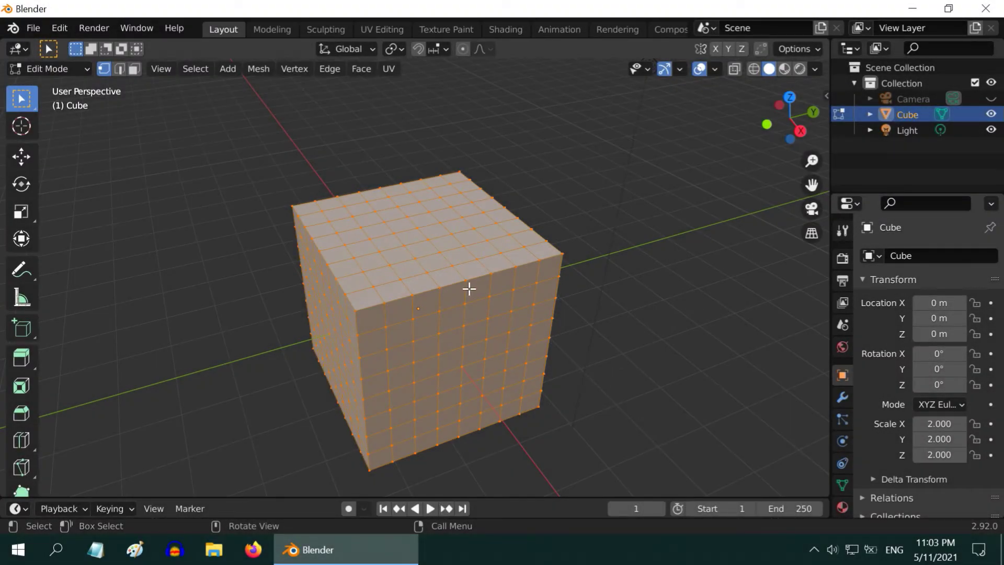
# Select the top-centre vertex and pull it straight up along Z into a sharp spike.
pyautogui.click(428, 239)
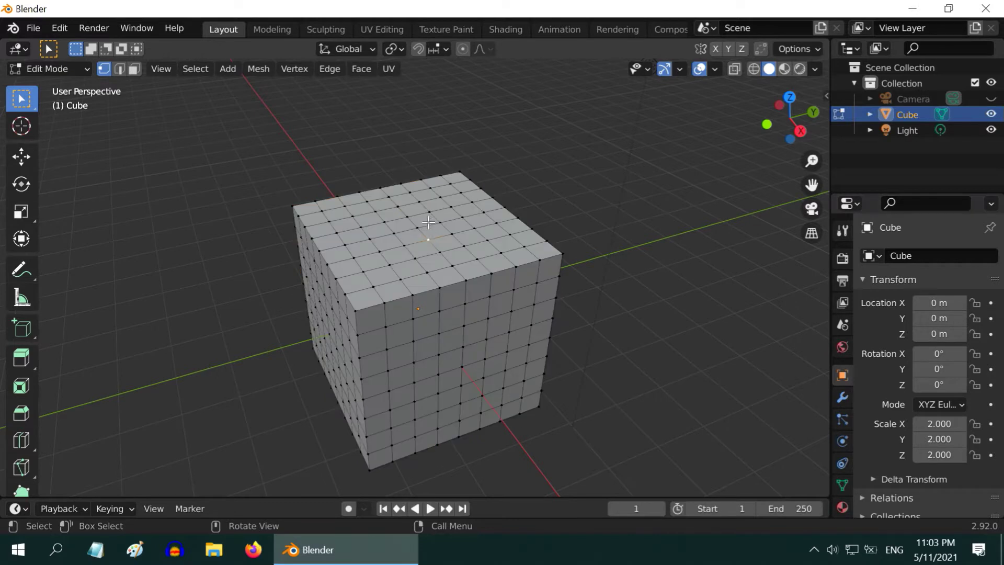
pyautogui.click(19, 154)
pyautogui.moveTo(426, 173); pyautogui.dragTo(434, 129)
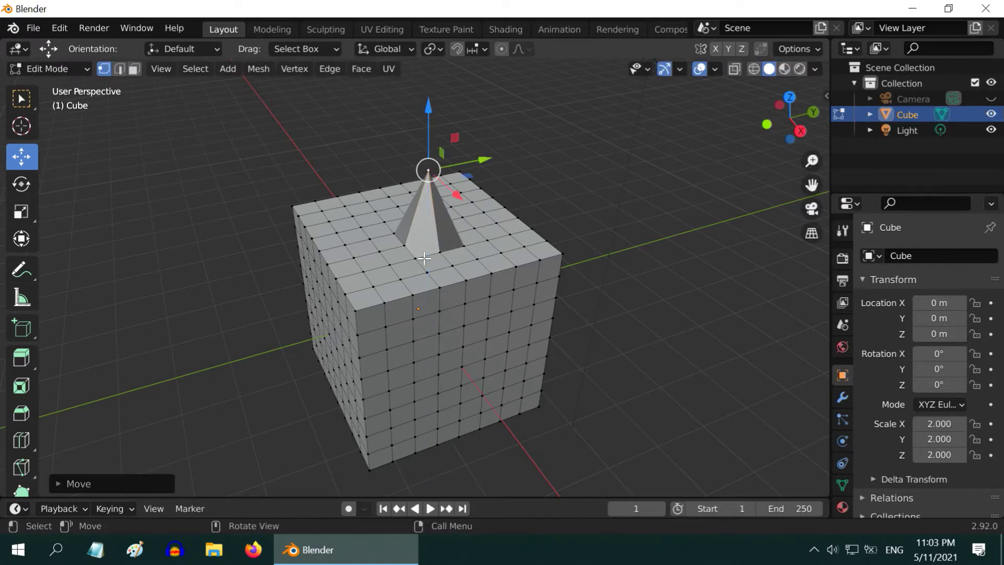
pyautogui.moveTo(437, 270); pyautogui.dragTo(430, 247, button='middle')
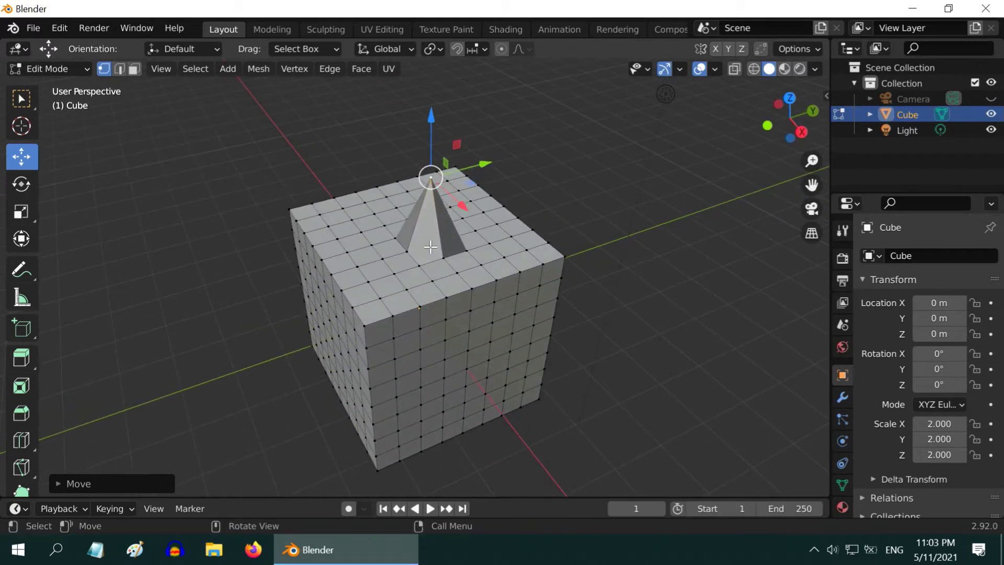
# Enable proportional editing, undo the spike, and re-raise the top-centre vertex so neighbours follow.
pyautogui.click(501, 49)
pyautogui.hotkey('ctrl', 'z')
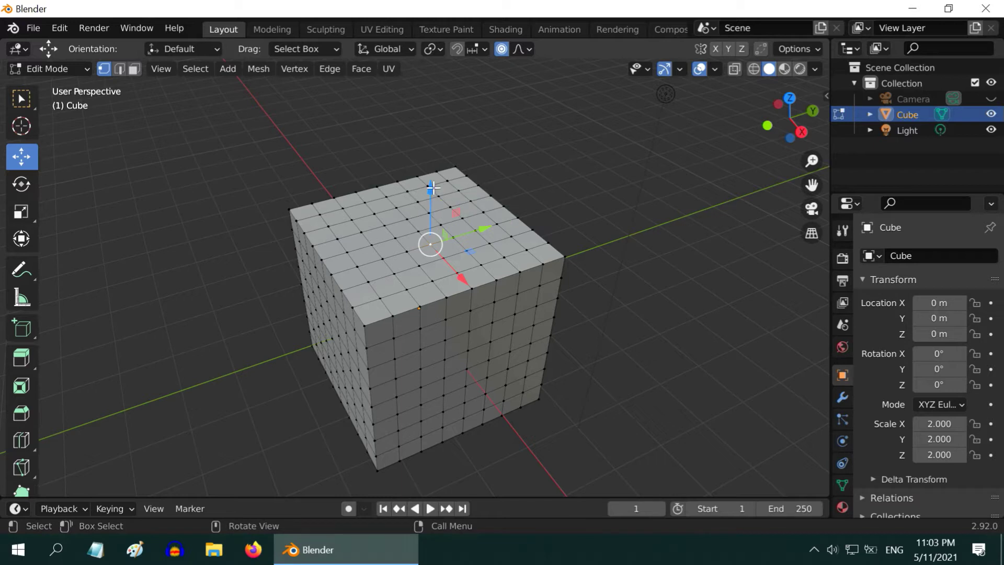
pyautogui.moveTo(432, 187); pyautogui.dragTo(433, 144)
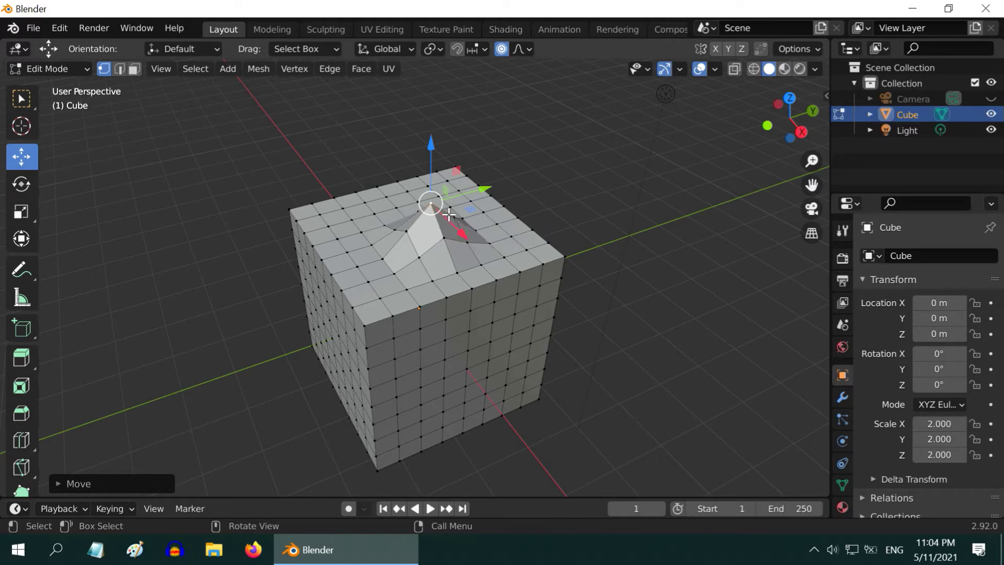
pyautogui.hotkey('ctrl', 'z')
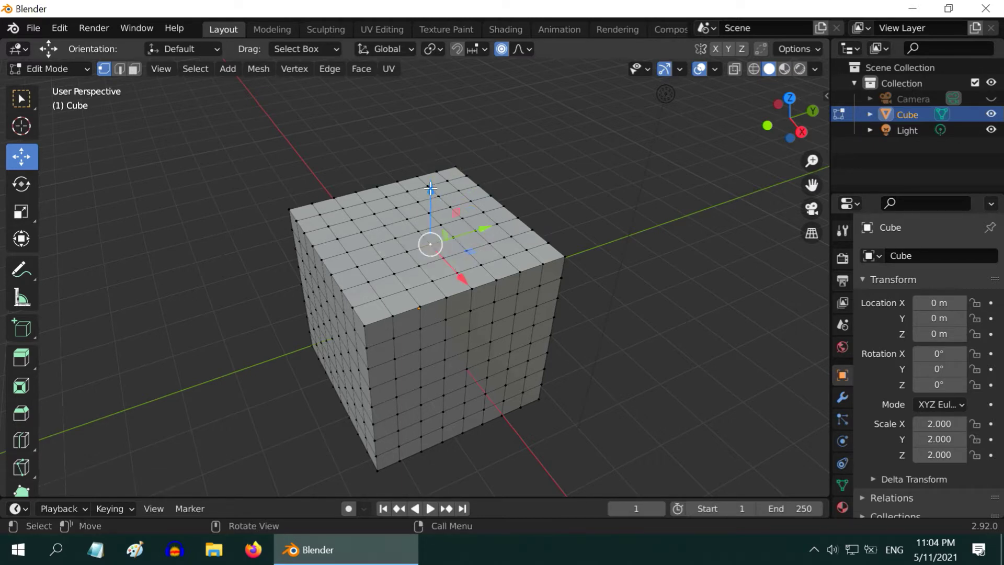
pyautogui.moveTo(430, 188); pyautogui.dragTo(431, 159)
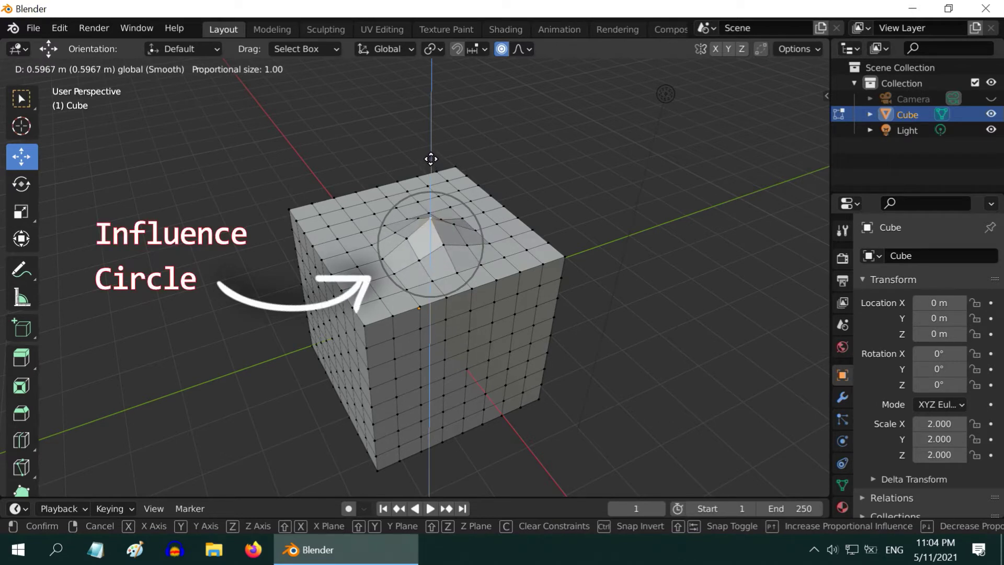
# Adjust the proportional influence size to 1.61 while raising the vertex to 0.8312 m.
pyautogui.scroll(2, 430, 158)
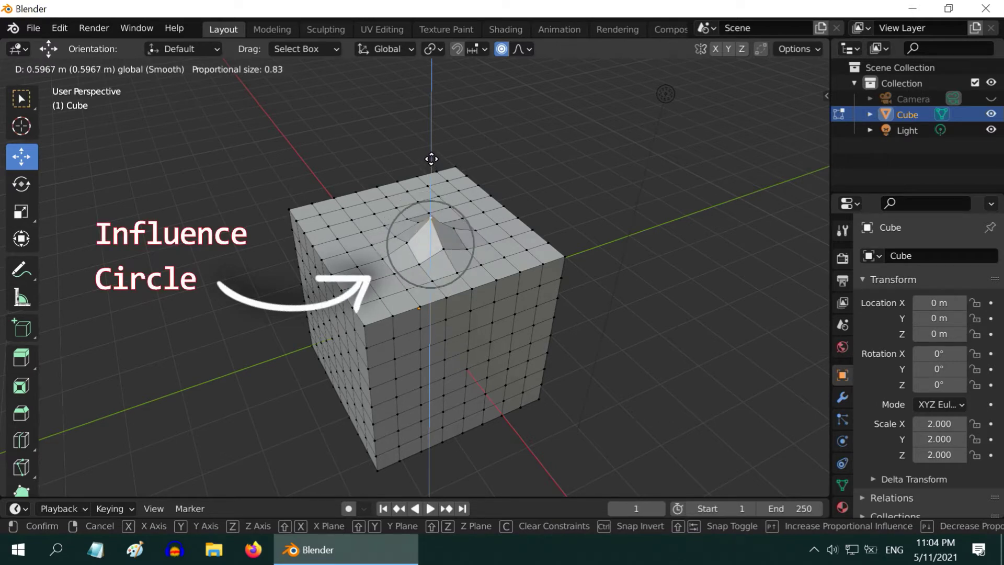
pyautogui.scroll(-4, 431, 158)
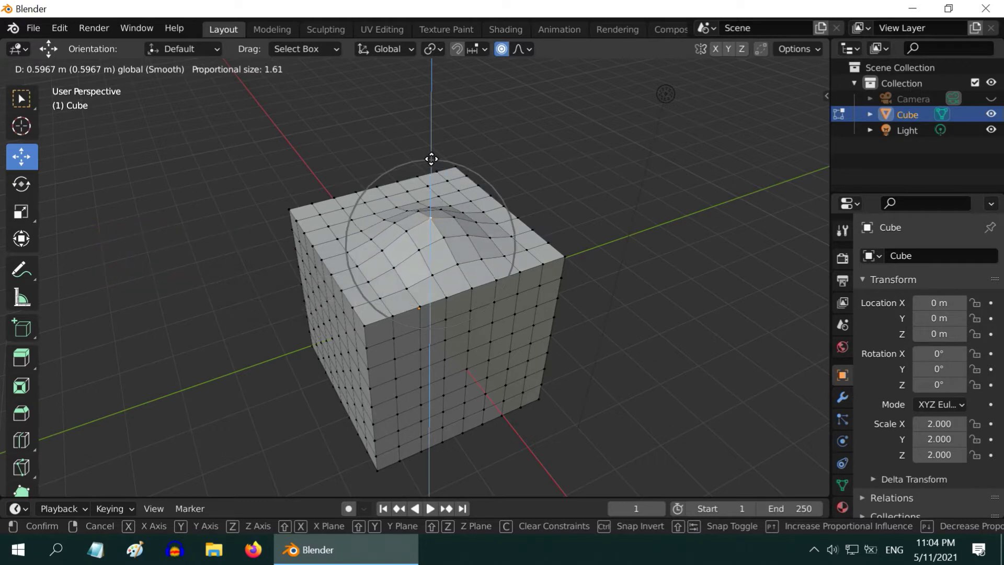
pyautogui.scroll(-9, 431, 158)
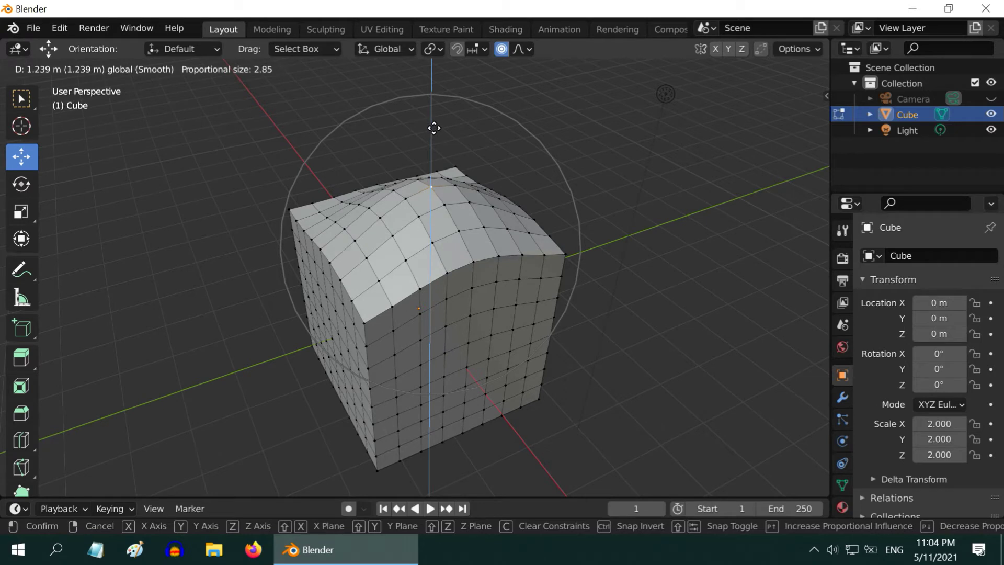
pyautogui.scroll(8, 434, 127)
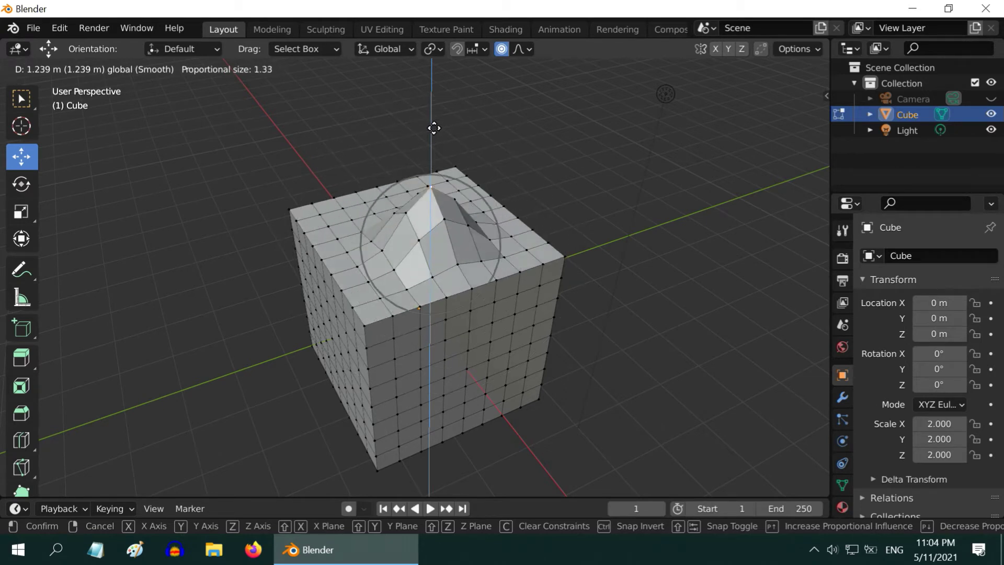
pyautogui.scroll(1, 434, 127)
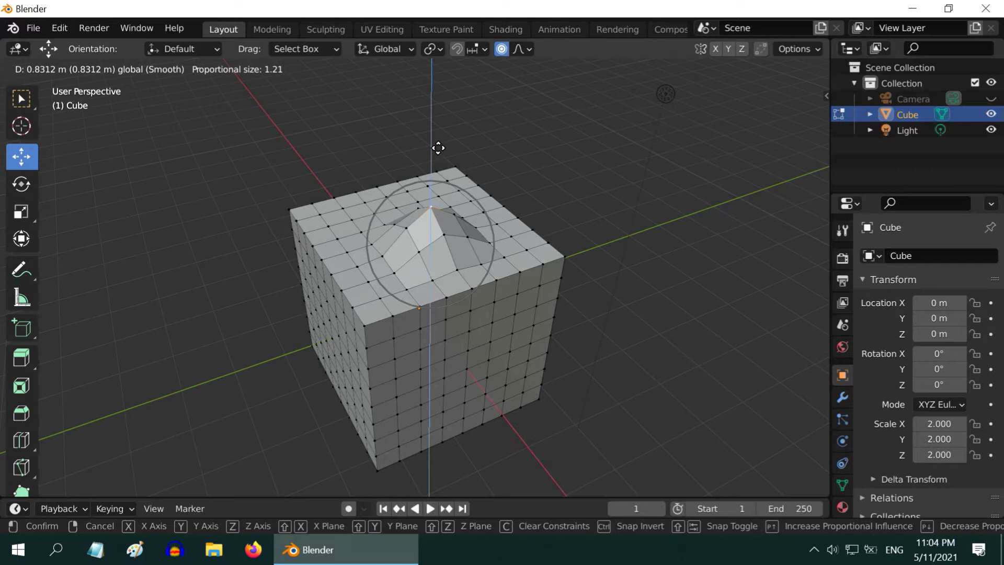
pyautogui.scroll(-10, 438, 148)
pyautogui.scroll(5, 438, 148)
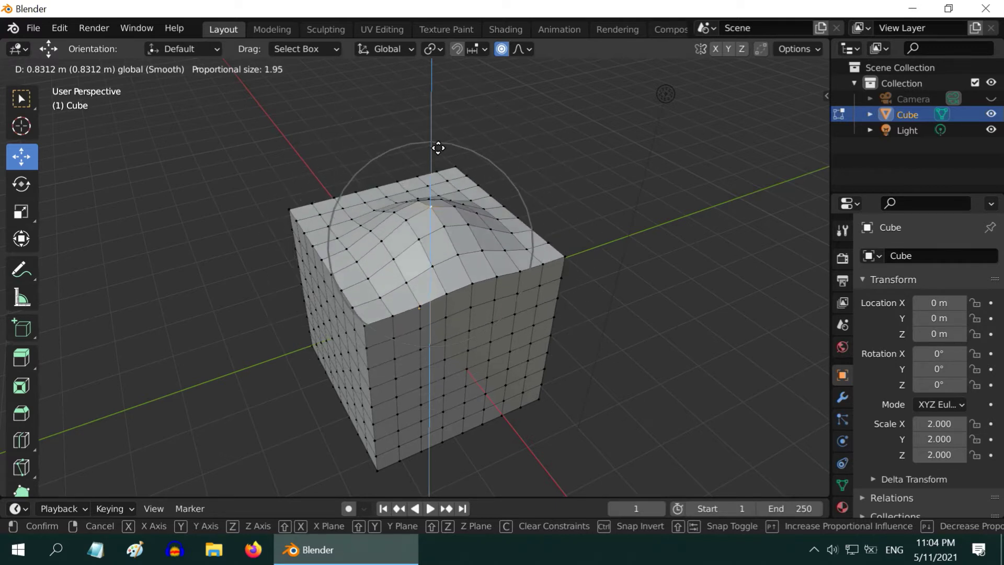
pyautogui.scroll(2, 439, 148)
pyautogui.scroll(-4, 438, 147)
pyautogui.scroll(4, 438, 148)
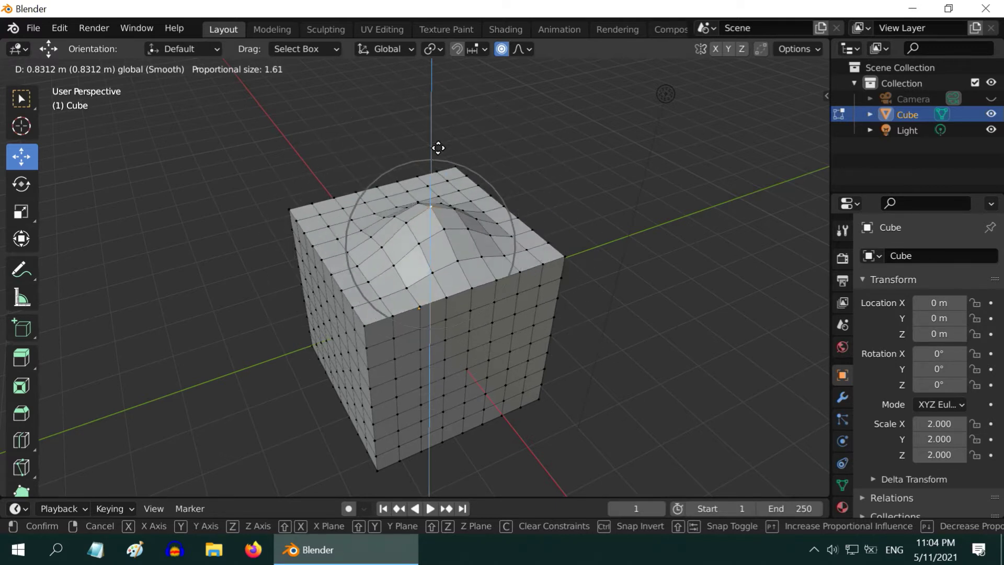
# Confirm the 0.8312 m raise, then undo it to flatten the top face again.
pyautogui.click(438, 148)
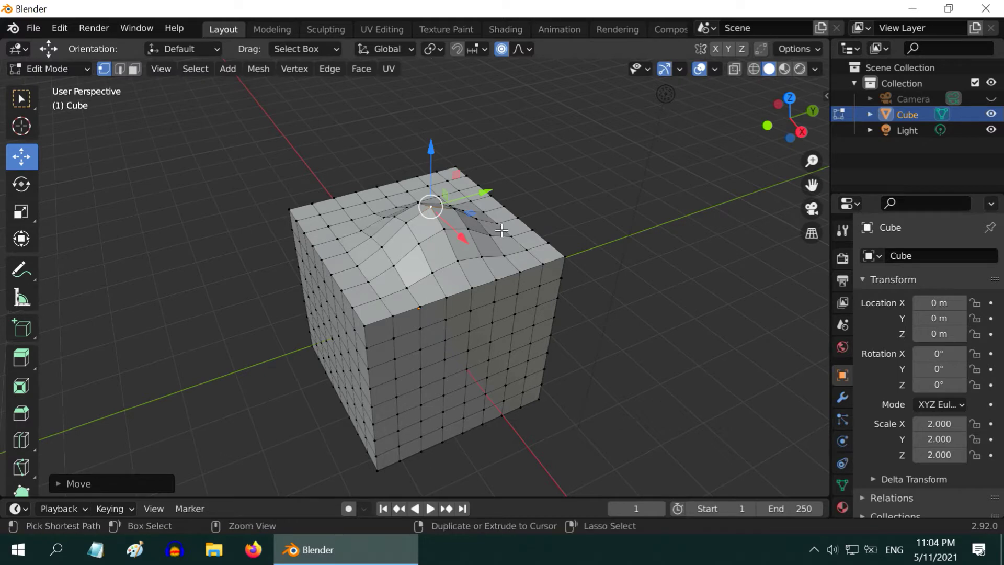
pyautogui.hotkey('ctrl', 'z')
pyautogui.scroll(1, 499, 229)
pyautogui.scroll(3, 496, 225)
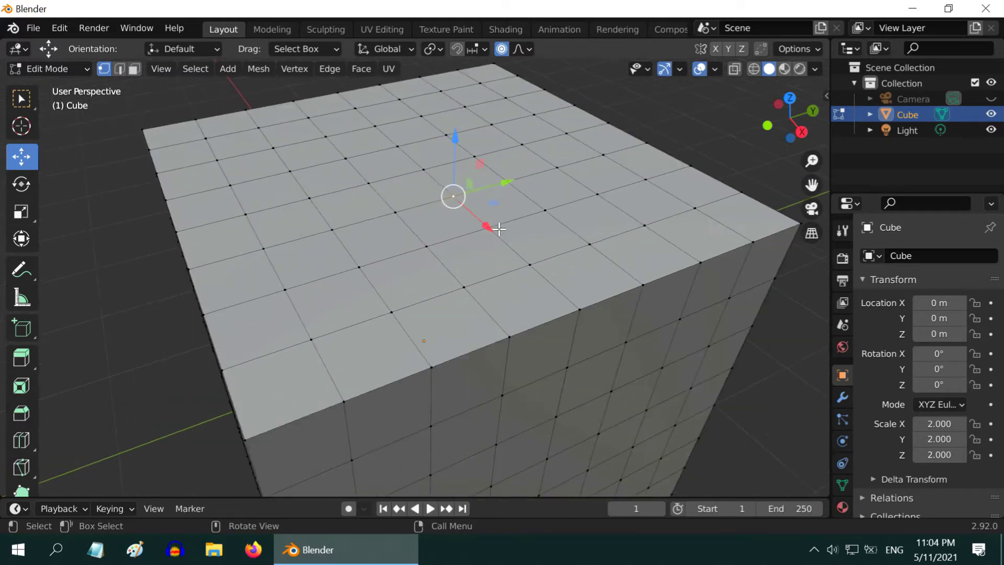
pyautogui.scroll(-4, 500, 231)
pyautogui.scroll(-1, 497, 263)
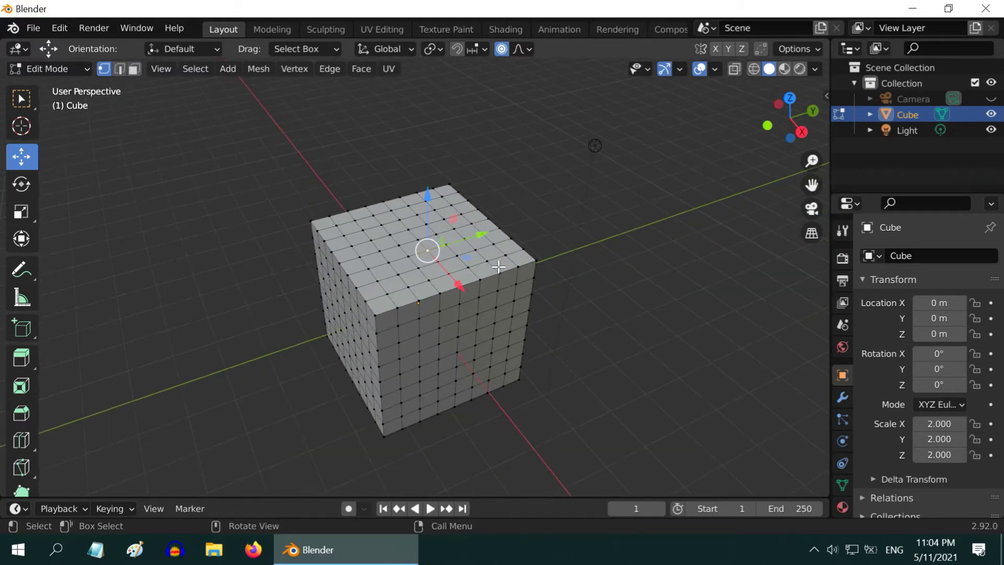
pyautogui.scroll(6, 498, 265)
pyautogui.scroll(-5, 498, 266)
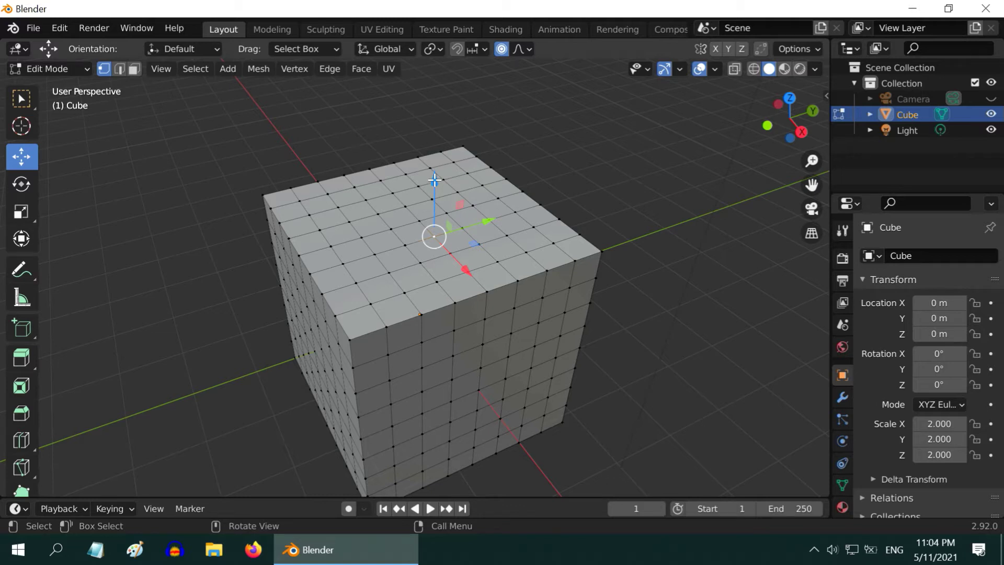
# Raise the top-centre vertex about 1.061 m at proportional size 1.46 into a smooth mound.
pyautogui.moveTo(434, 180); pyautogui.dragTo(435, 176)
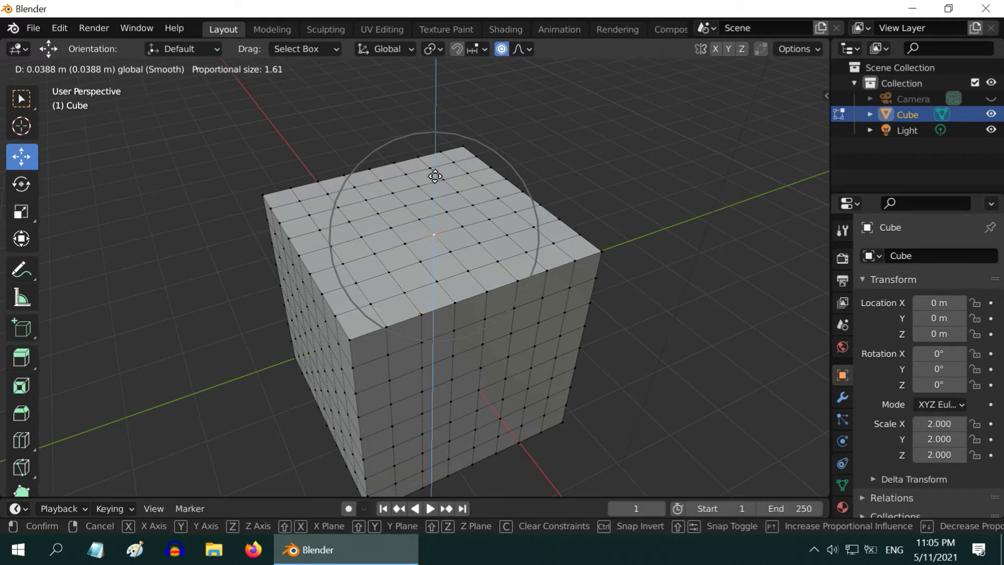
pyautogui.moveTo(435, 177); pyautogui.dragTo(436, 175)
pyautogui.scroll(-4, 436, 176)
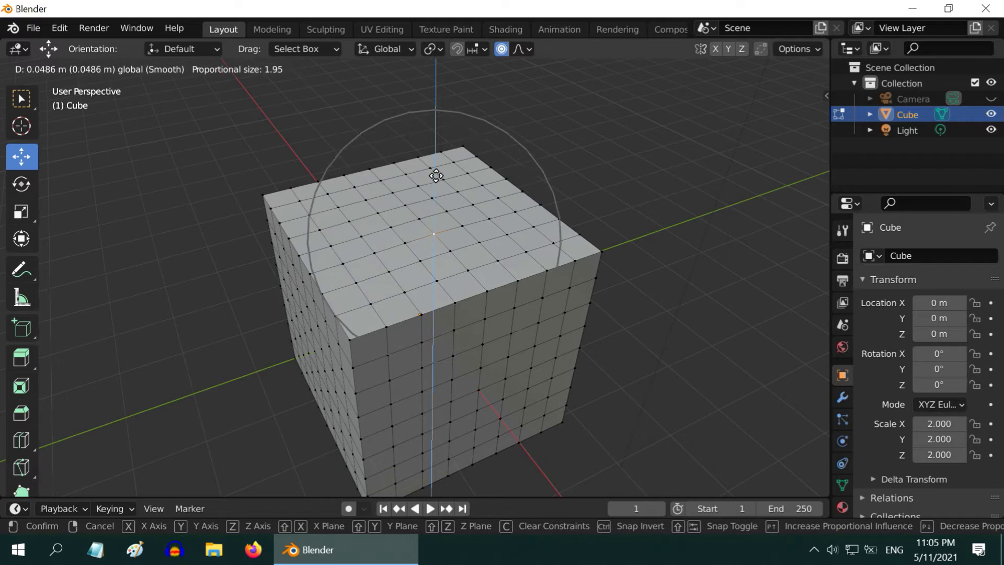
pyautogui.scroll(5, 436, 176)
pyautogui.scroll(4, 436, 175)
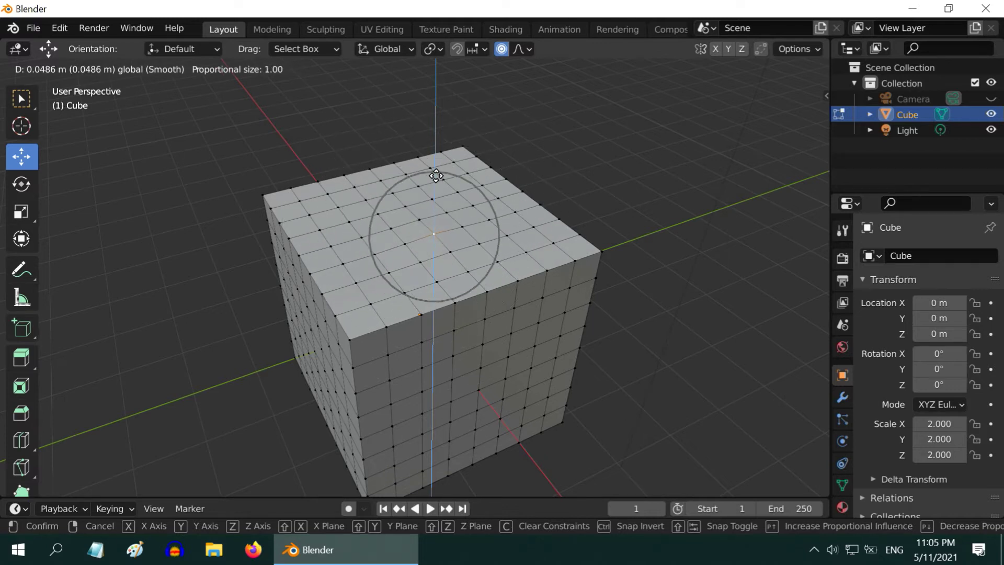
pyautogui.scroll(-4, 436, 176)
pyautogui.scroll(2, 436, 176)
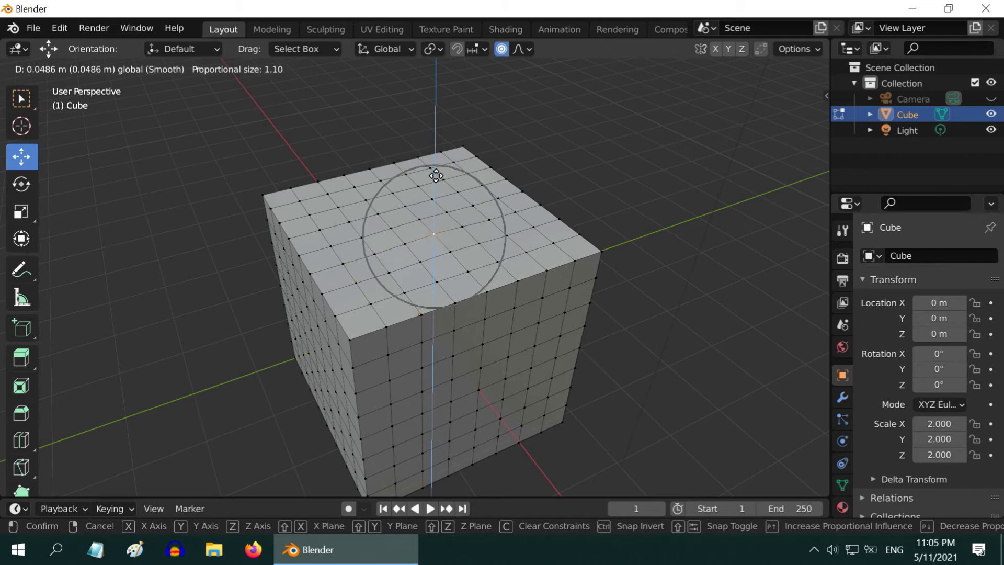
pyautogui.scroll(-2, 436, 176)
pyautogui.moveTo(436, 176); pyautogui.dragTo(450, 135)
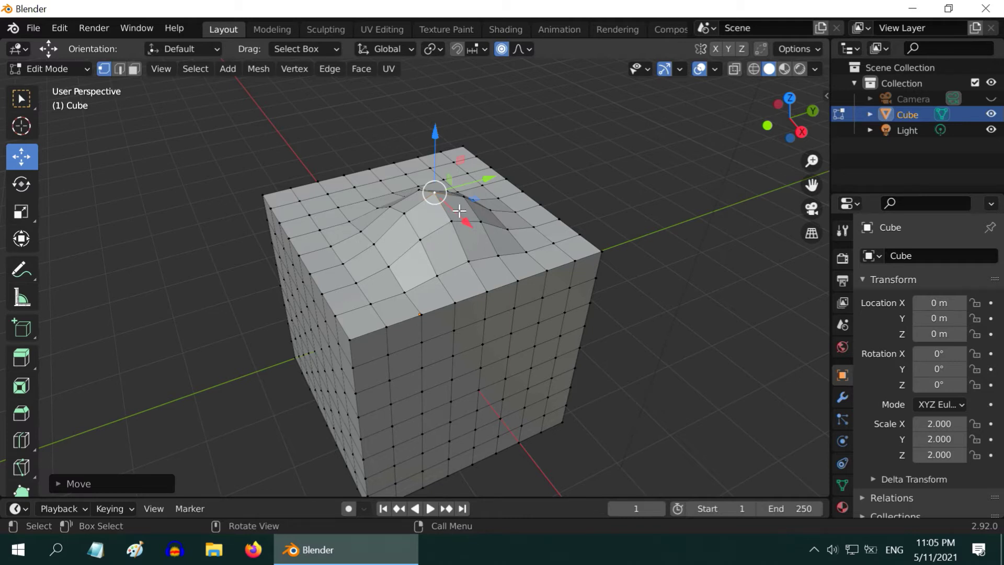
# Set proportional falloff to Sphere and push a front-face vertex outward into a rounded bulge.
pyautogui.click(529, 49)
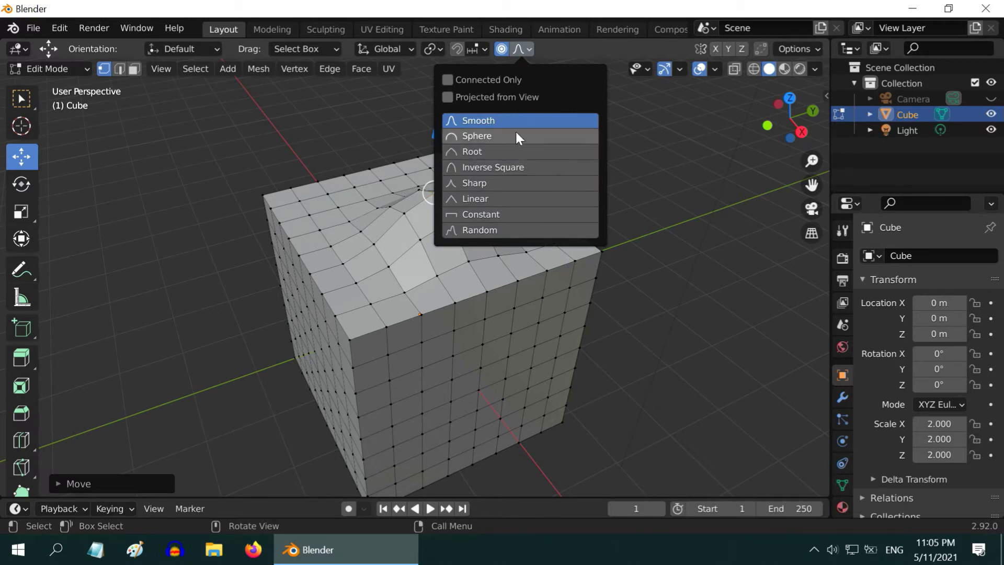
pyautogui.click(485, 136)
pyautogui.click(479, 366)
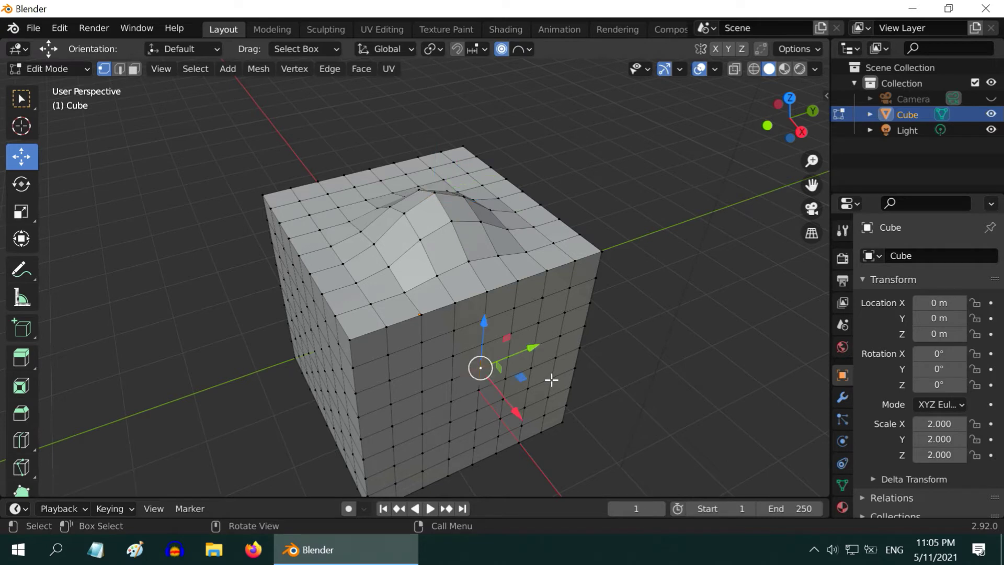
pyautogui.scroll(-1, 550, 381)
pyautogui.moveTo(503, 395); pyautogui.dragTo(522, 419)
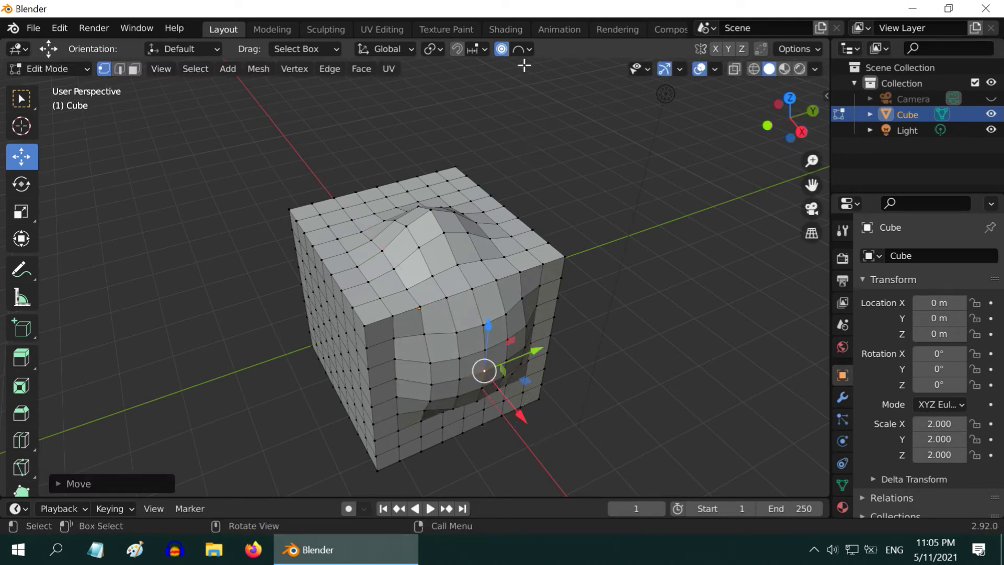
pyautogui.click(529, 48)
# Switch to Object Mode and delete the deformed cube.
pyautogui.click(35, 67)
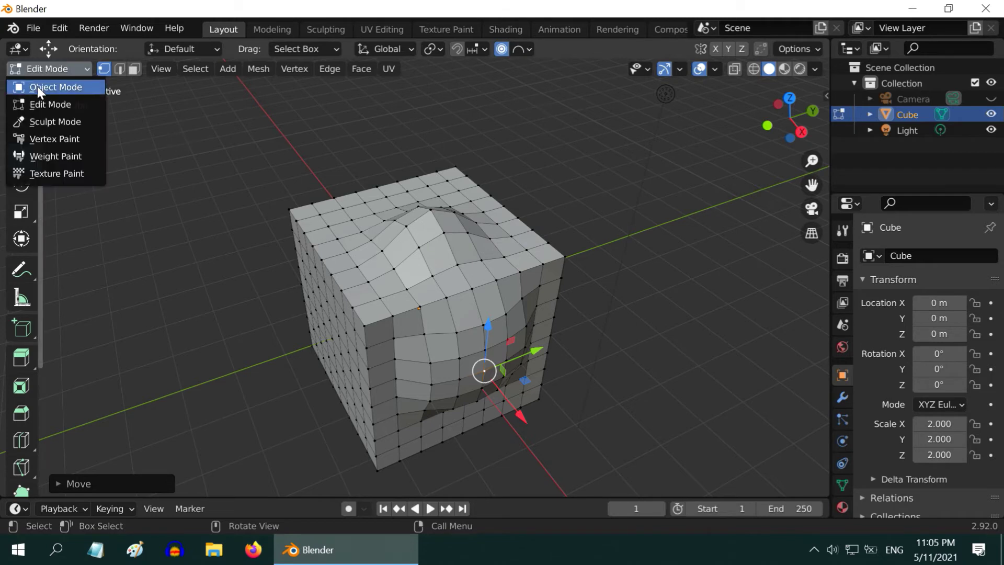
pyautogui.click(36, 86)
pyautogui.press('x')
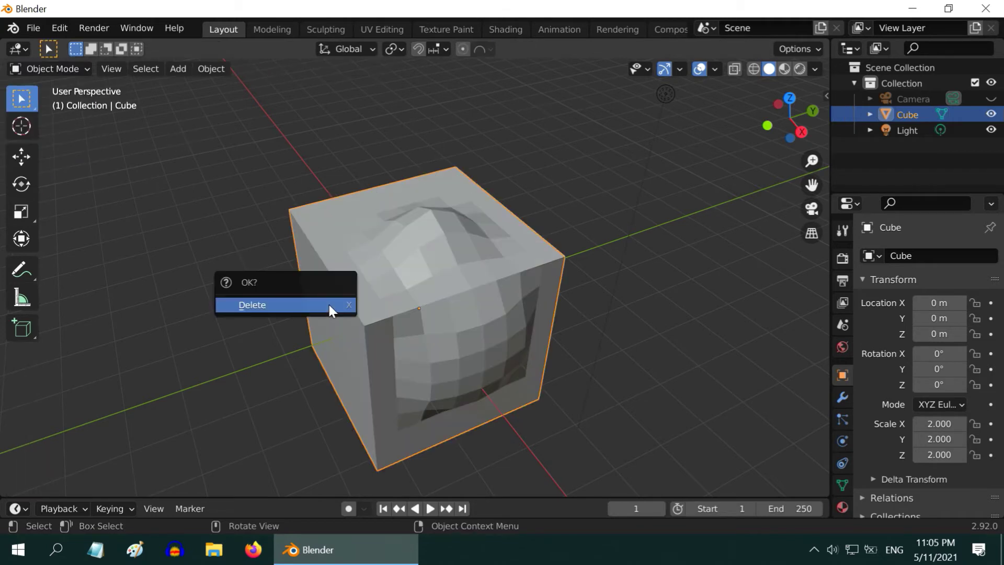
pyautogui.click(328, 302)
# Add a new plane mesh to the scene.
pyautogui.click(178, 68)
pyautogui.moveTo(253, 86)
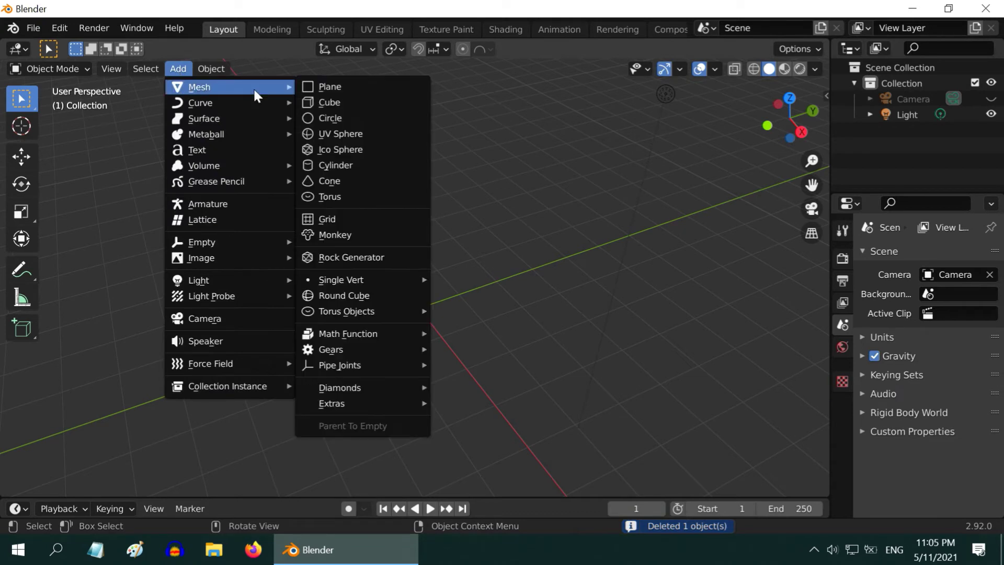
pyautogui.click(331, 85)
# Add a Subdivision Surface modifier to the plane from the Modifier tab.
pyautogui.scroll(4, 480, 402)
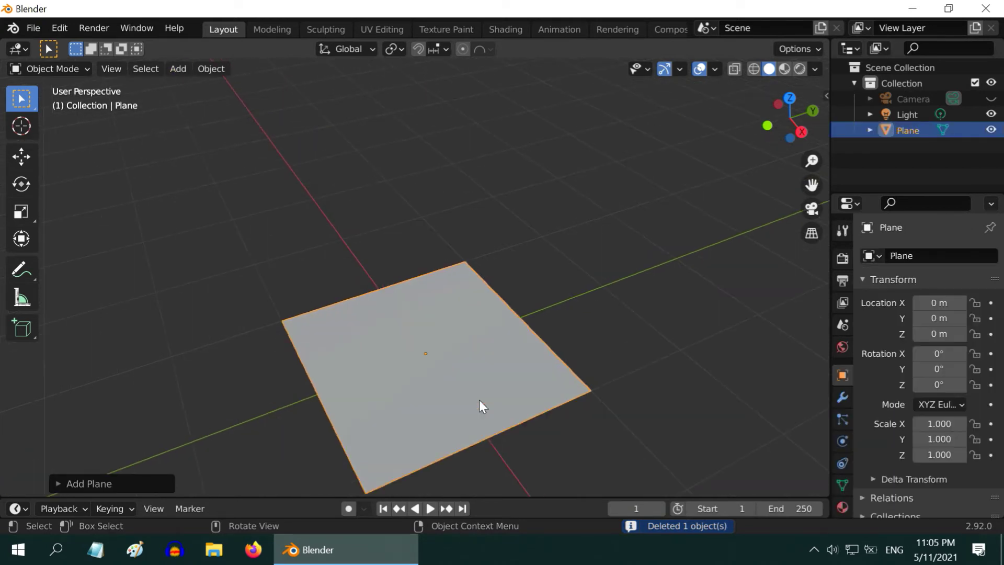
pyautogui.keyDown('shift'); pyautogui.moveTo(478, 372); pyautogui.dragTo(487, 313, button='middle'); pyautogui.keyUp('shift')
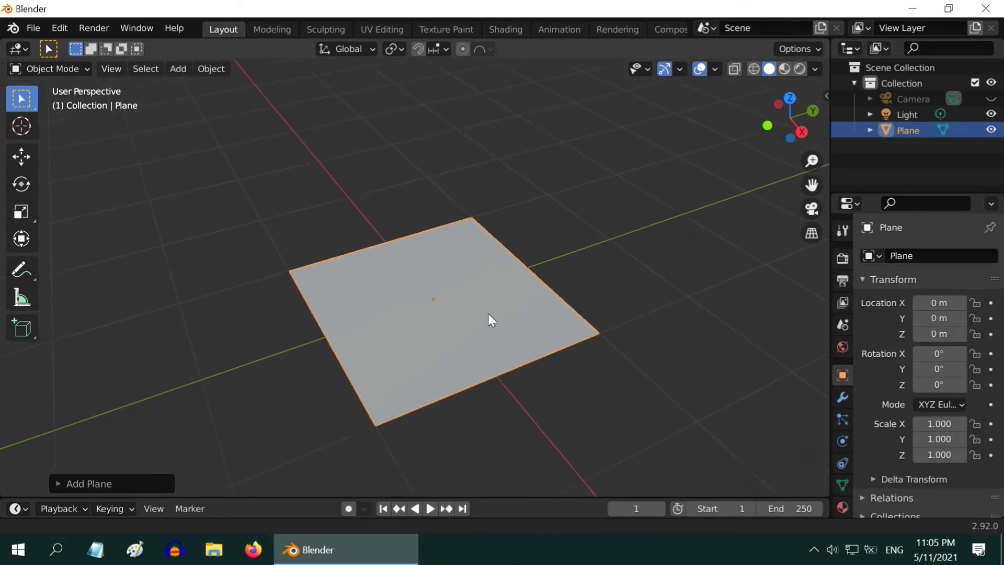
pyautogui.click(842, 397)
pyautogui.click(883, 254)
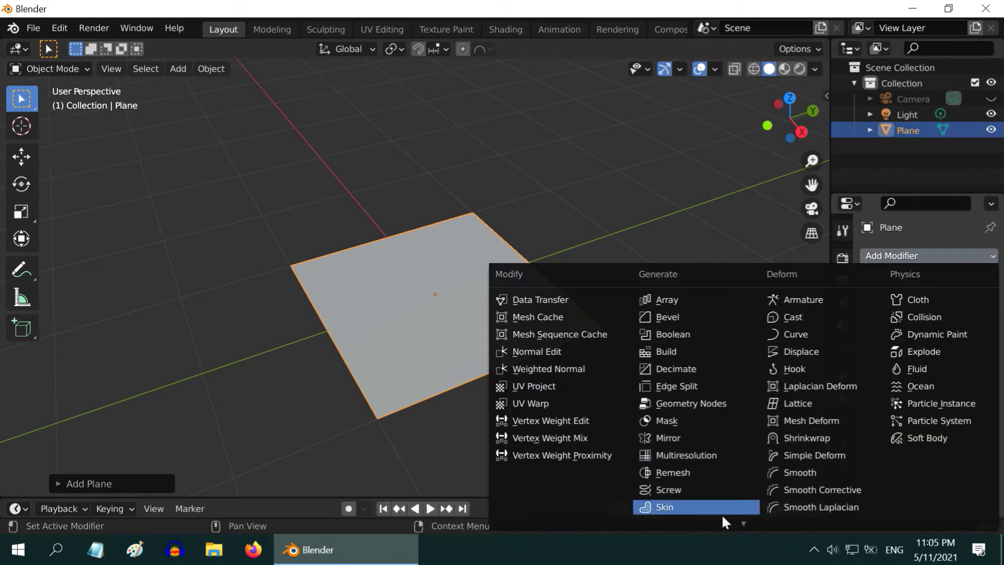
pyautogui.scroll(-5, 724, 515)
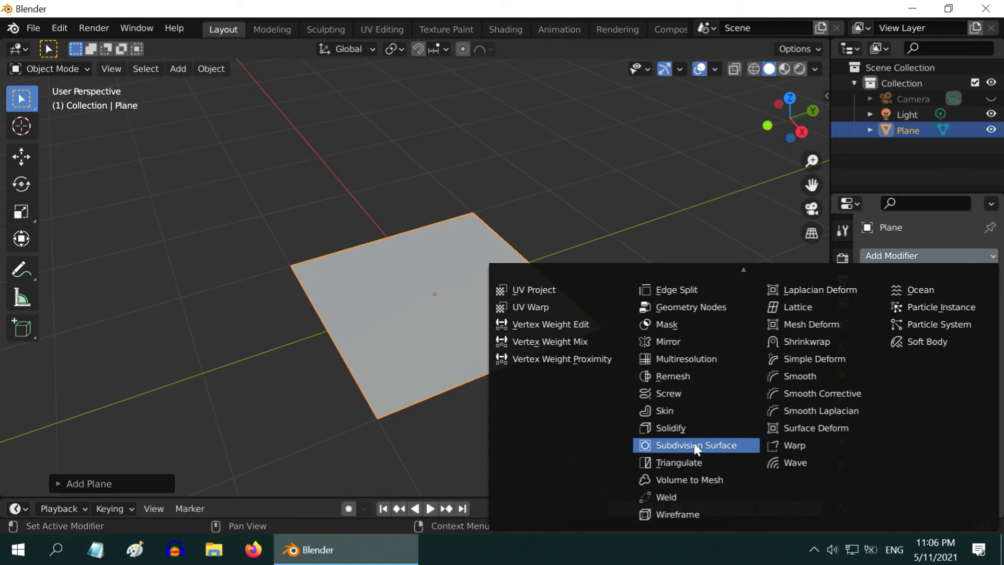
pyautogui.click(695, 445)
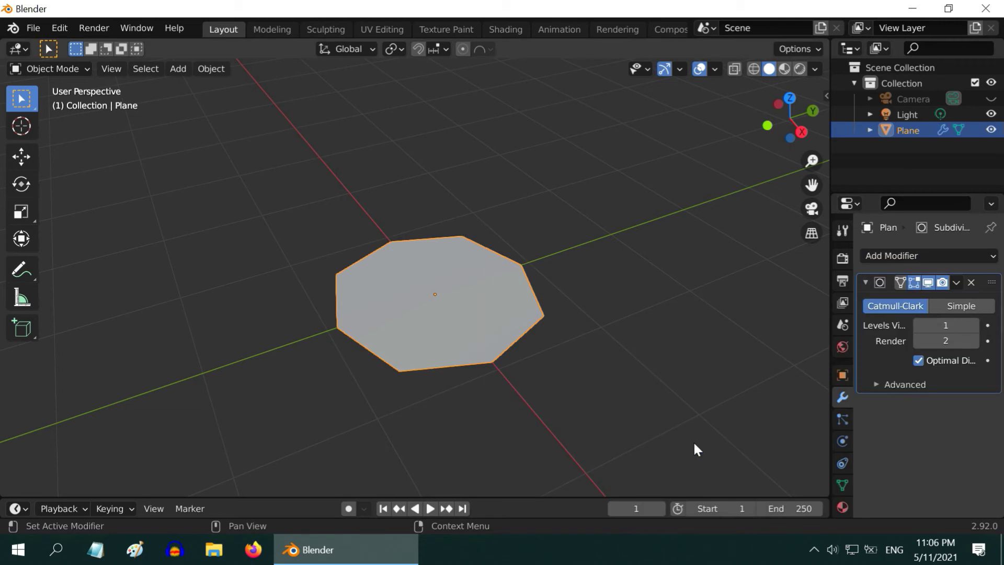
# Set the modifier to Simple with viewport and render levels 5, then apply it.
pyautogui.click(962, 306)
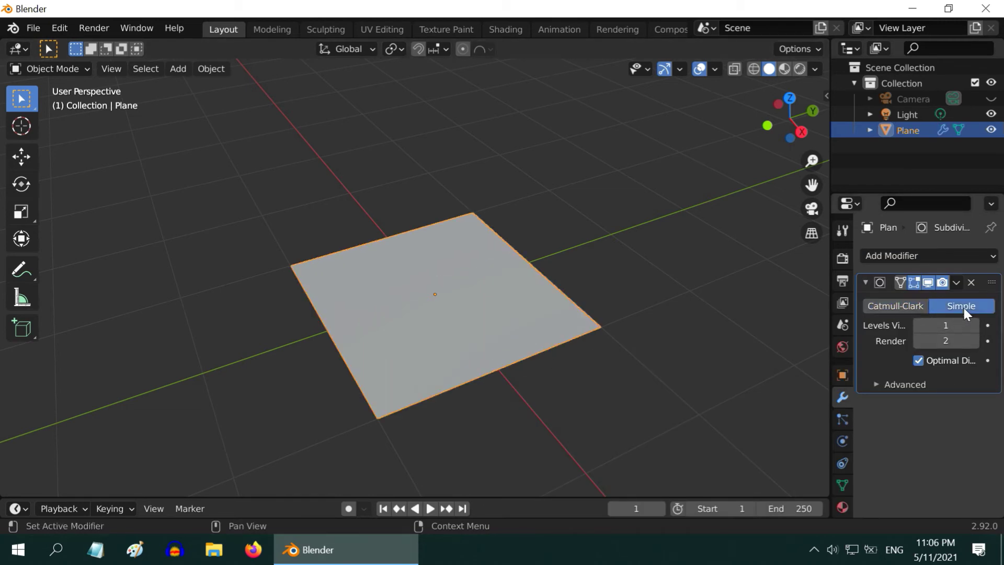
pyautogui.click(973, 325)
pyautogui.click(974, 324)
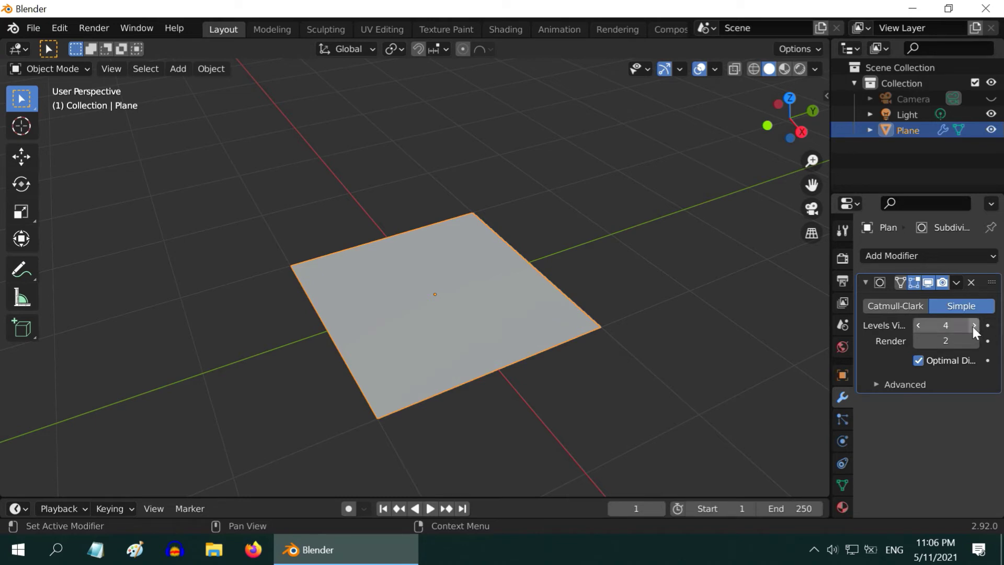
pyautogui.click(973, 324)
pyautogui.click(974, 324)
pyautogui.click(974, 340)
pyautogui.click(974, 340)
pyautogui.click(974, 341)
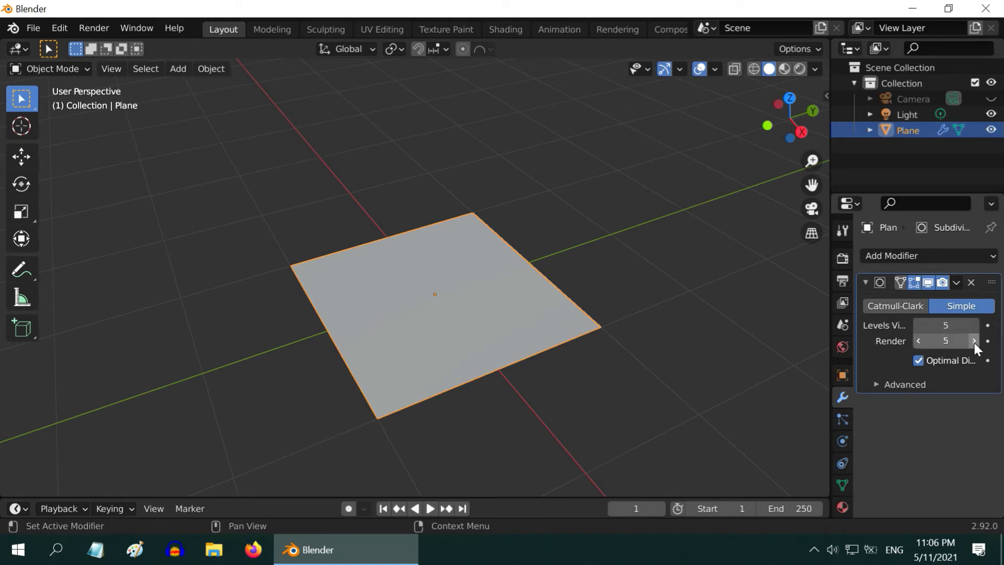
pyautogui.click(956, 283)
pyautogui.click(937, 299)
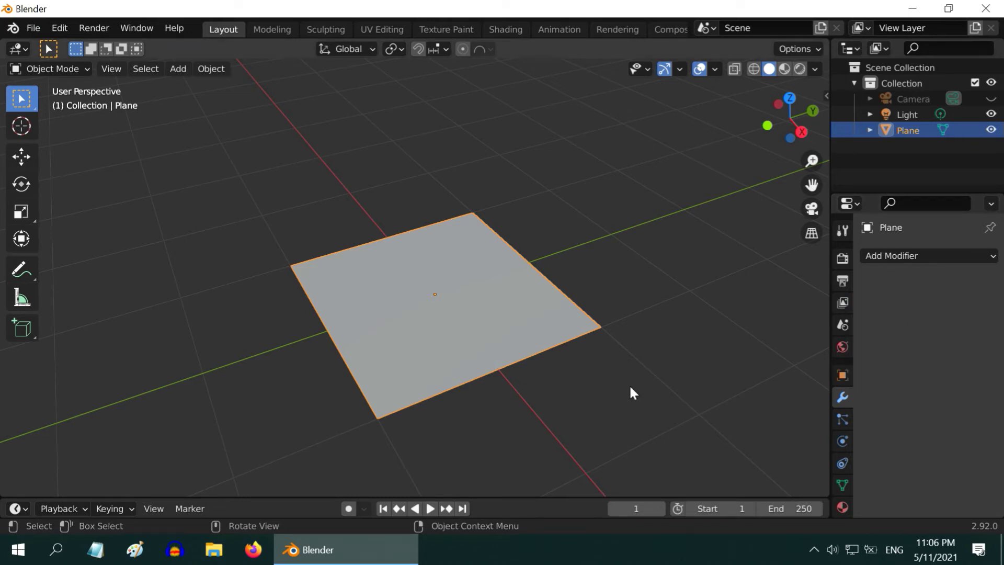
# Enter Edit Mode, deselect all, and select the plane's centre vertex.
pyautogui.click(48, 68)
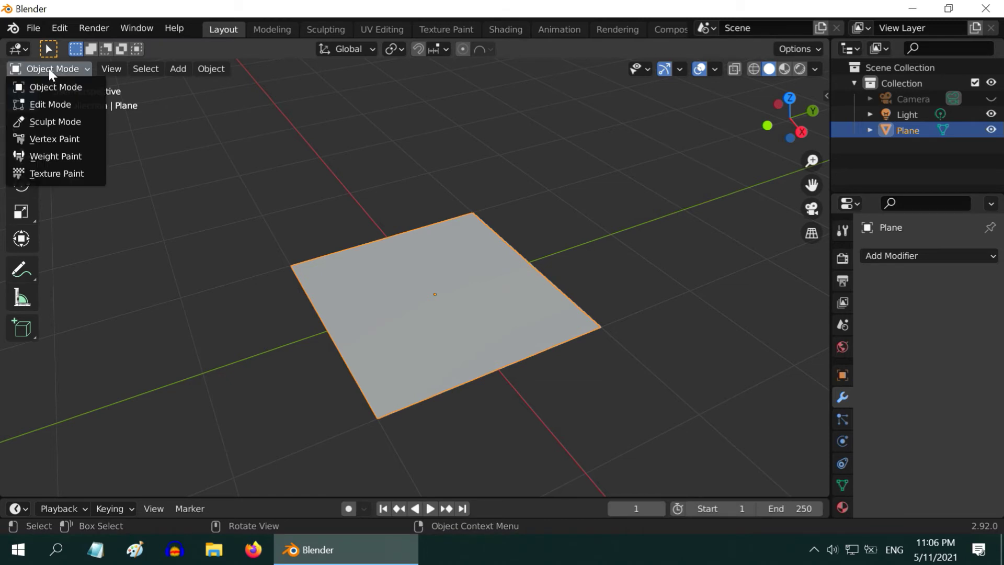
pyautogui.click(48, 101)
pyautogui.scroll(3, 330, 310)
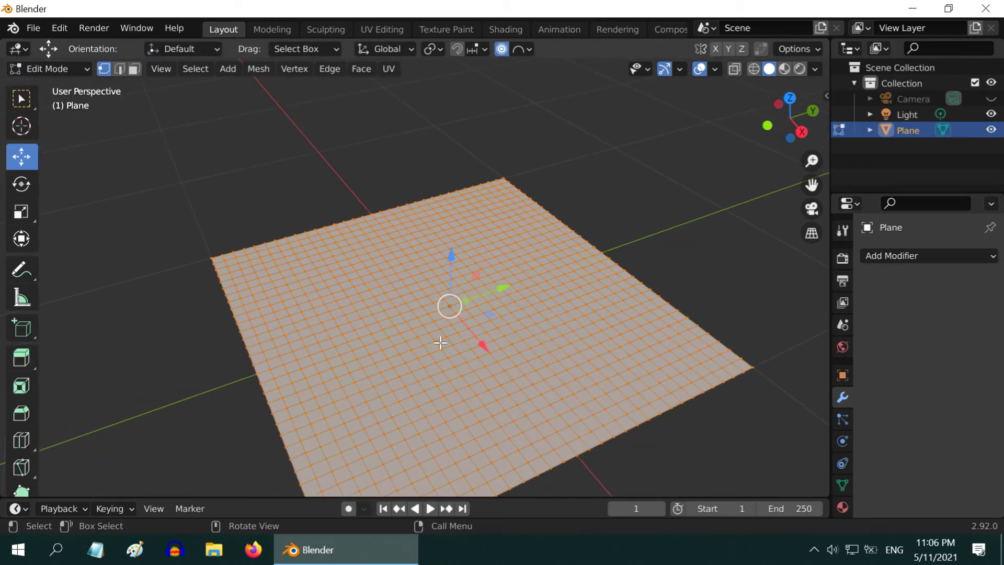
pyautogui.hotkey('alt', 'a')
pyautogui.keyDown('shift'); pyautogui.rightClick(456, 332); pyautogui.keyUp('shift')
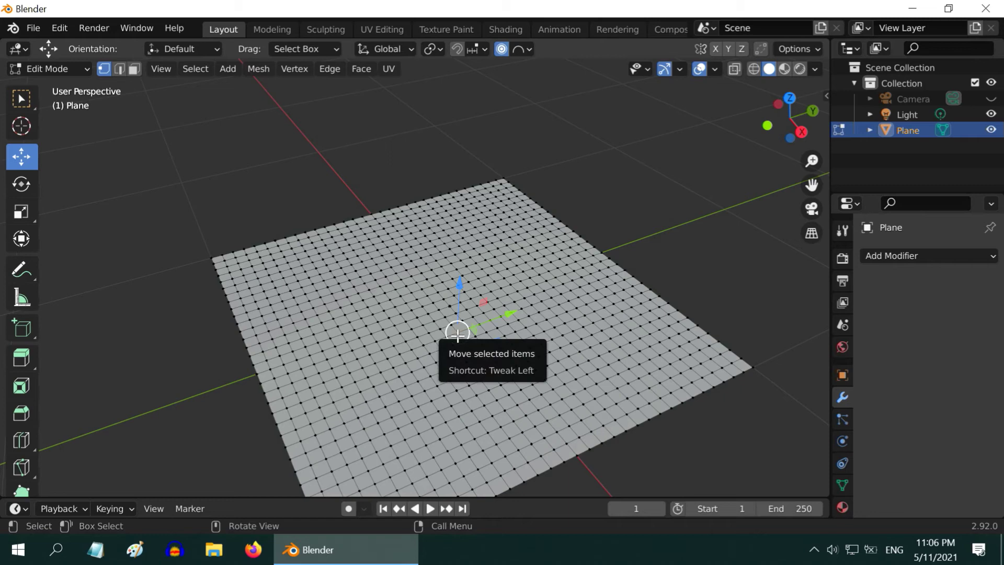
pyautogui.click(472, 330)
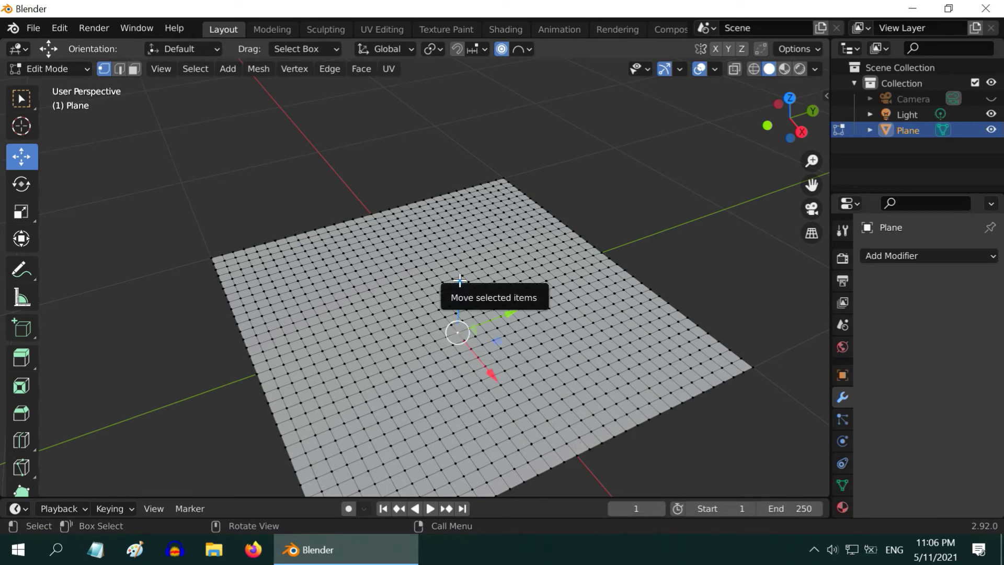
# Raise the centre vertex into a small rounded dome with proportional size 0.47.
pyautogui.moveTo(460, 282); pyautogui.dragTo(436, 202)
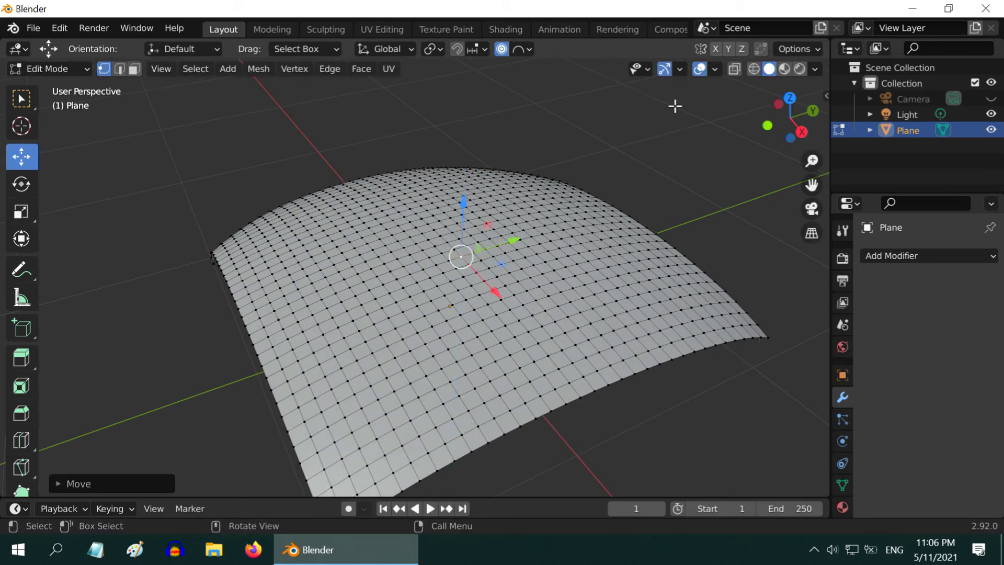
pyautogui.scroll(-1, 344, 253)
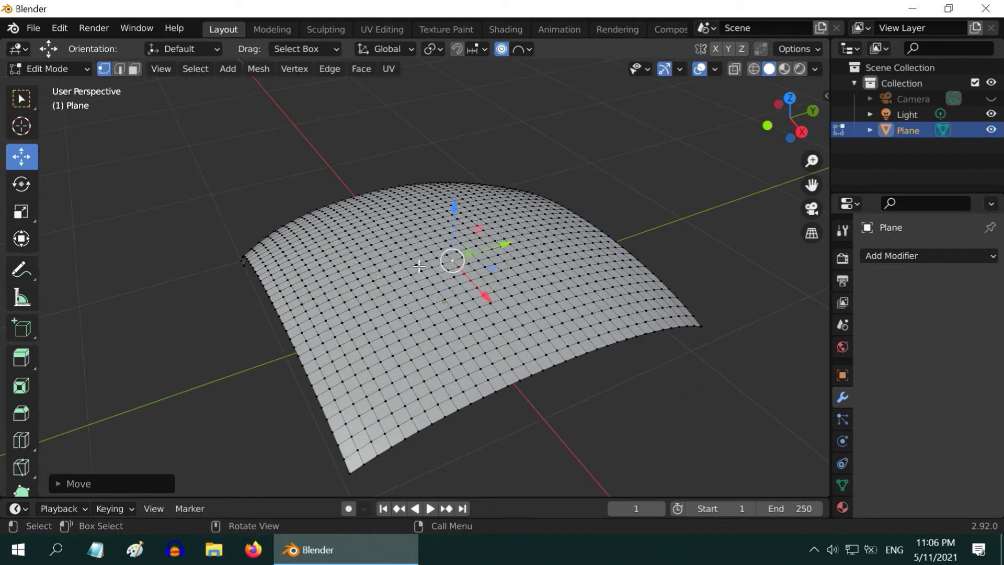
pyautogui.hotkey('ctrl', 'z')
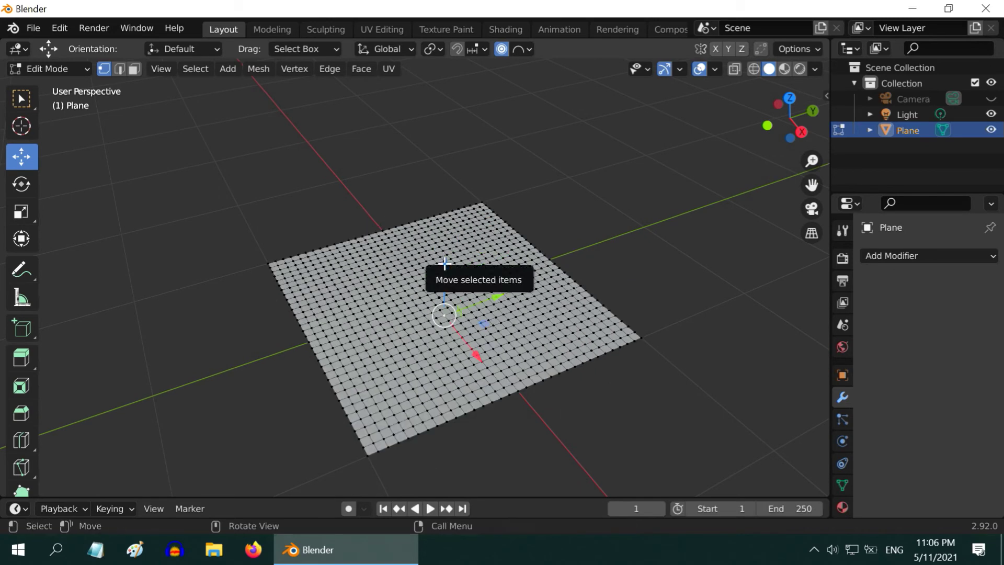
pyautogui.moveTo(445, 262); pyautogui.dragTo(460, 249)
pyautogui.scroll(11, 443, 256)
pyautogui.scroll(1, 443, 256)
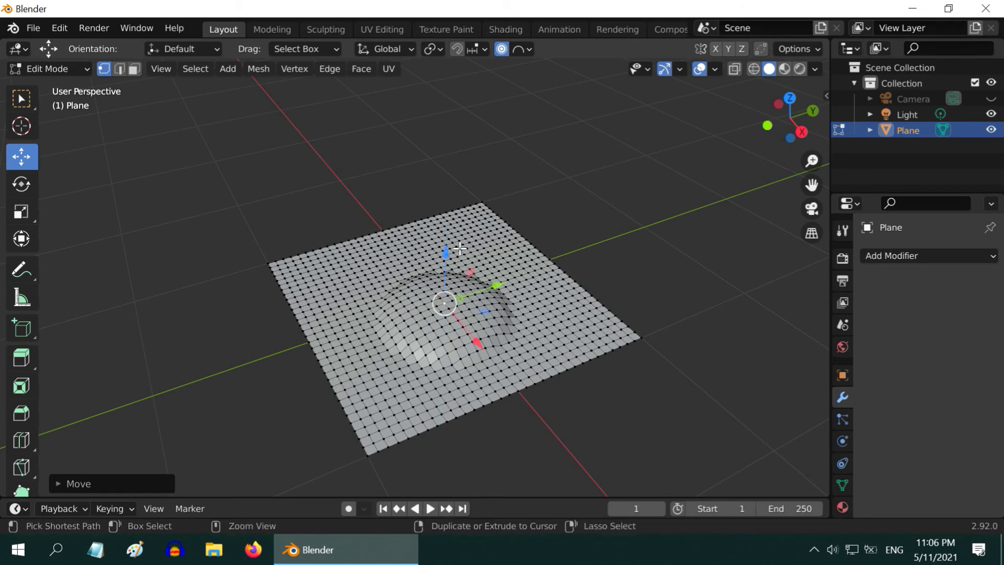
# Undo the bump, switch falloff to Random, and raise a jagged peak at the centre.
pyautogui.hotkey('ctrl', 'z')
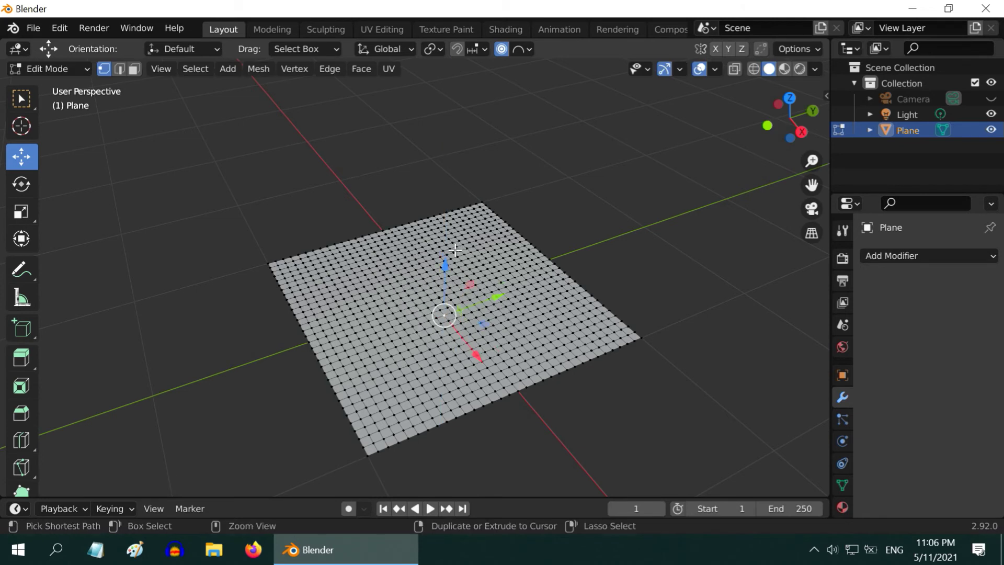
pyautogui.click(526, 47)
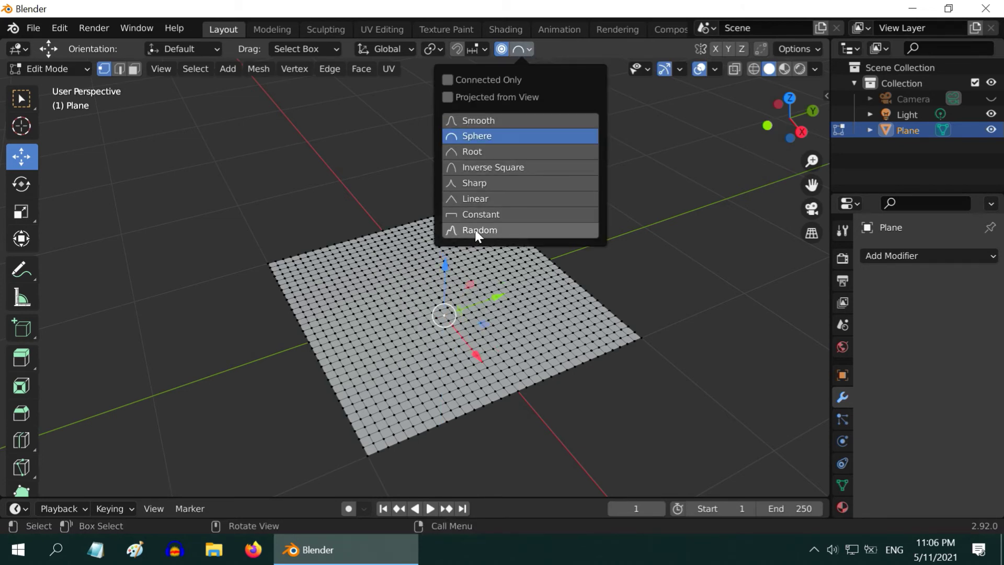
pyautogui.click(488, 229)
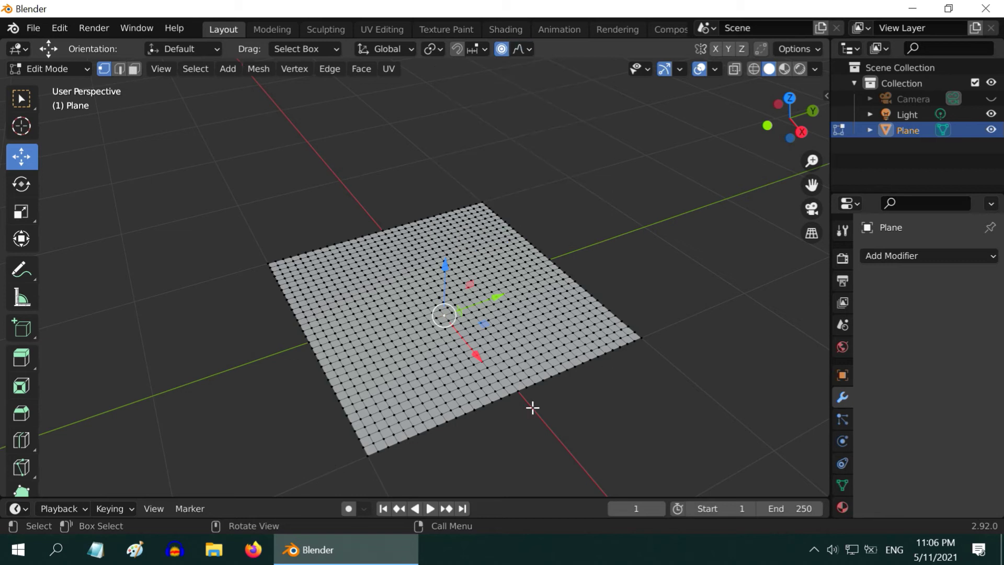
pyautogui.moveTo(447, 268); pyautogui.dragTo(450, 236)
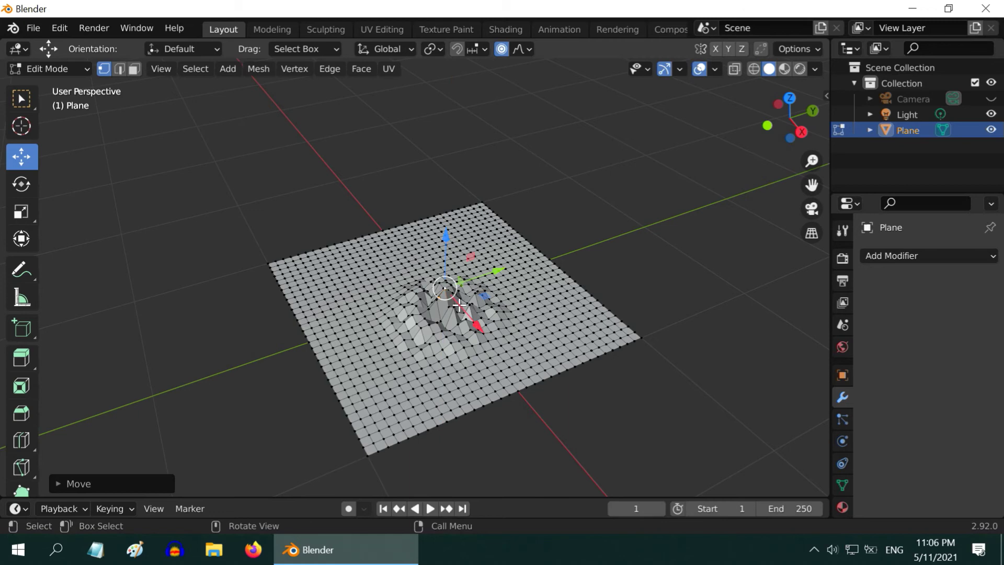
pyautogui.moveTo(476, 341); pyautogui.dragTo(496, 310, button='middle')
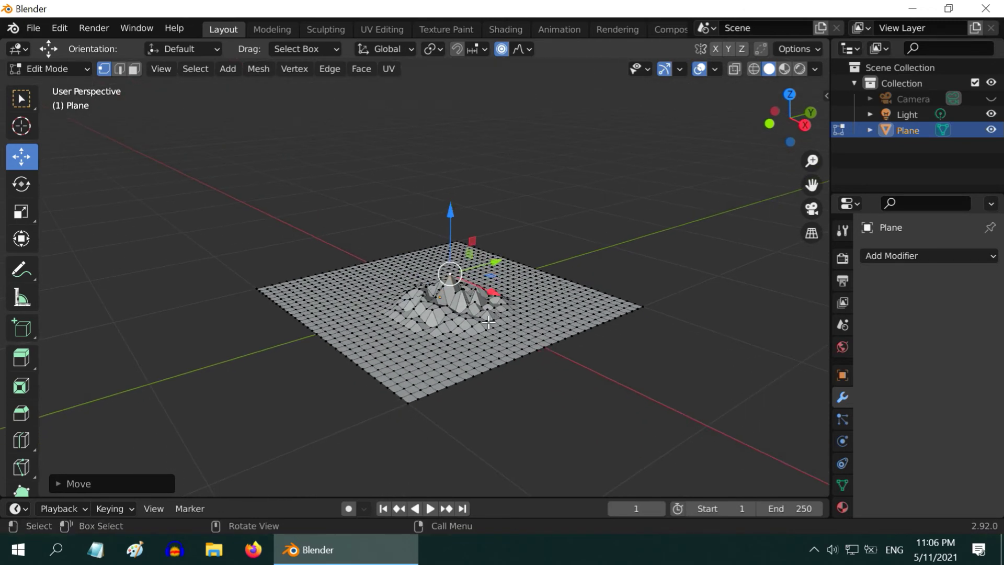
pyautogui.scroll(3, 486, 325)
pyautogui.moveTo(489, 354); pyautogui.dragTo(460, 360, button='middle')
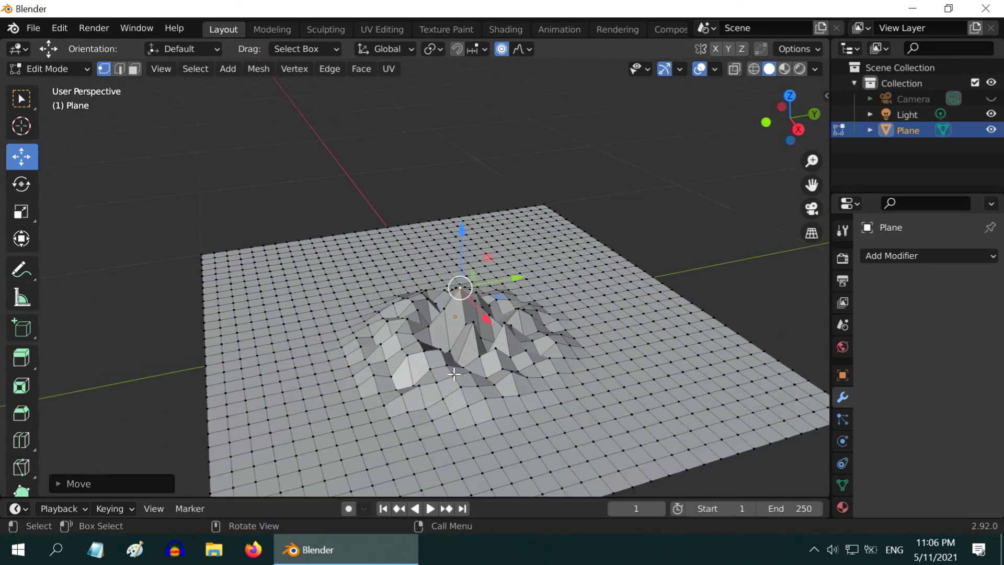
# Undo the spikes, switch falloff to Smooth, and raise a broad hill with enlarged influence.
pyautogui.hotkey('ctrl', 'z')
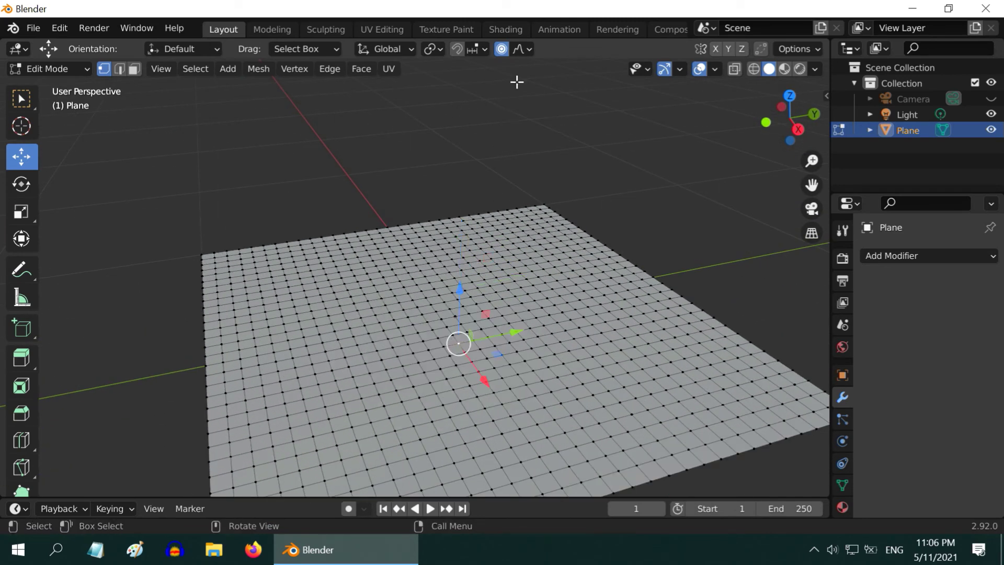
pyautogui.click(531, 52)
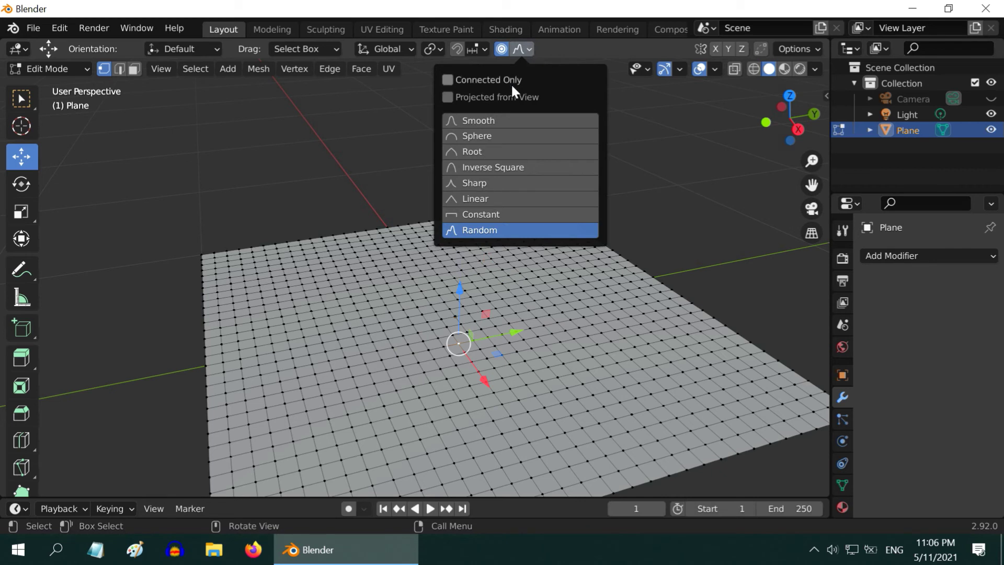
pyautogui.click(482, 123)
pyautogui.moveTo(458, 288); pyautogui.dragTo(503, 225)
pyautogui.scroll(-5, 492, 246)
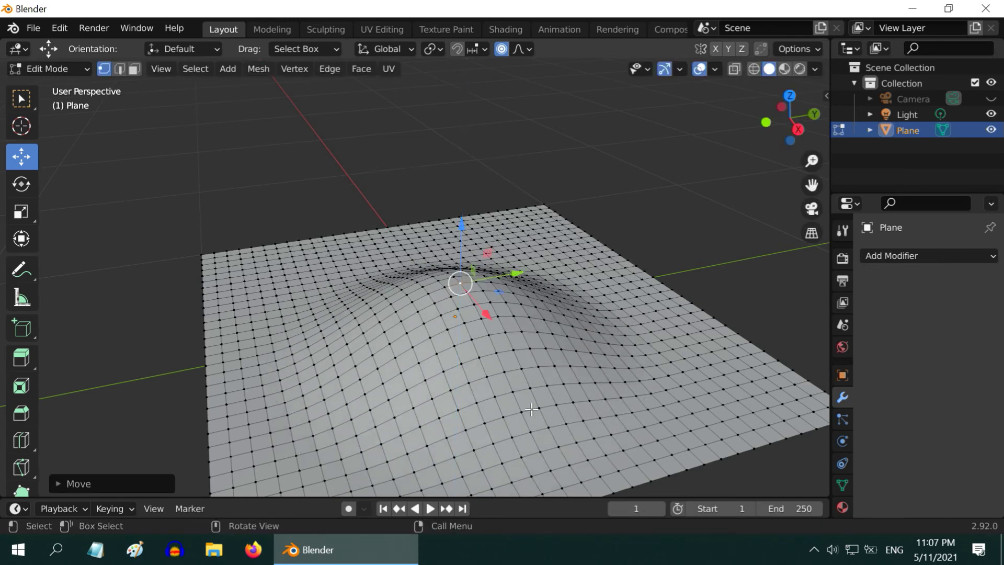
pyautogui.scroll(-2, 536, 418)
# Orbit low and to the front and zoom in to inspect the smooth central hill.
pyautogui.moveTo(541, 421); pyautogui.dragTo(545, 384, button='middle')
pyautogui.scroll(5, 591, 381)
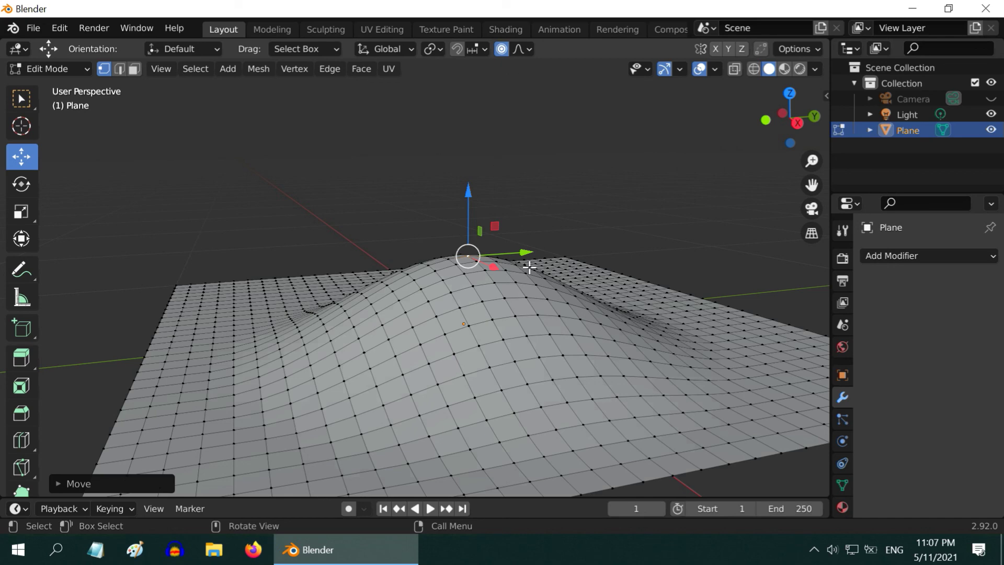
pyautogui.scroll(-1, 529, 267)
pyautogui.moveTo(533, 275); pyautogui.dragTo(592, 393, button='middle')
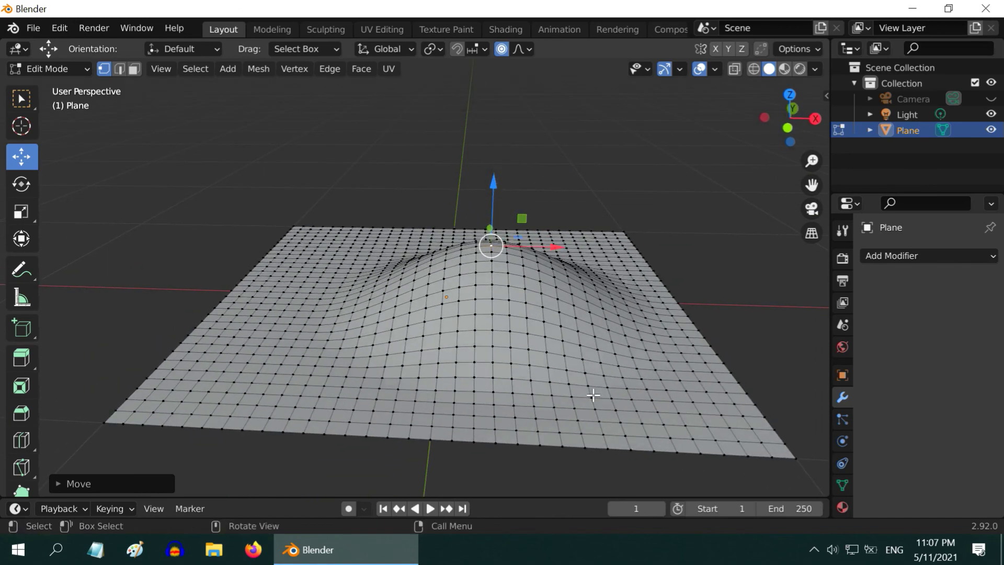
pyautogui.scroll(1, 593, 394)
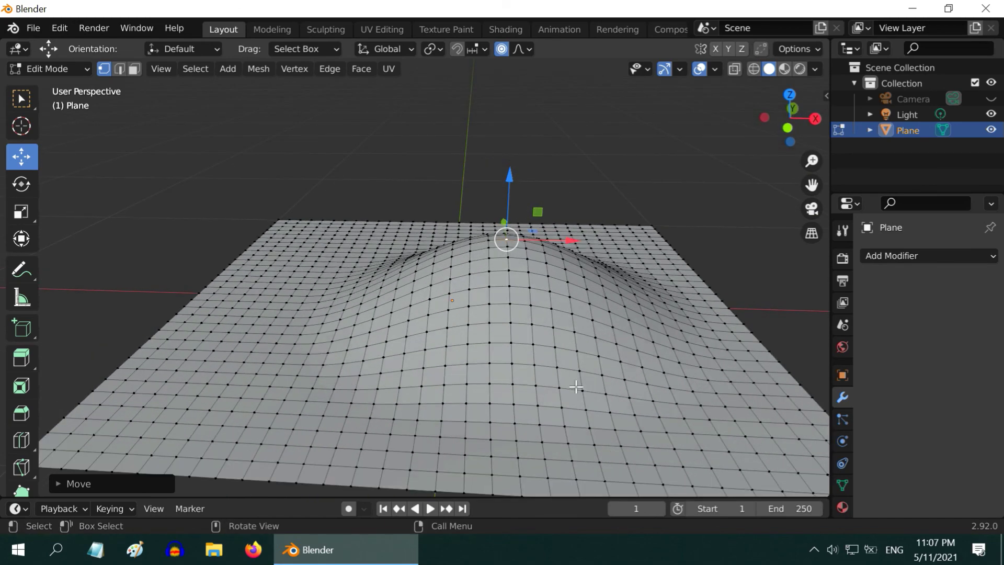